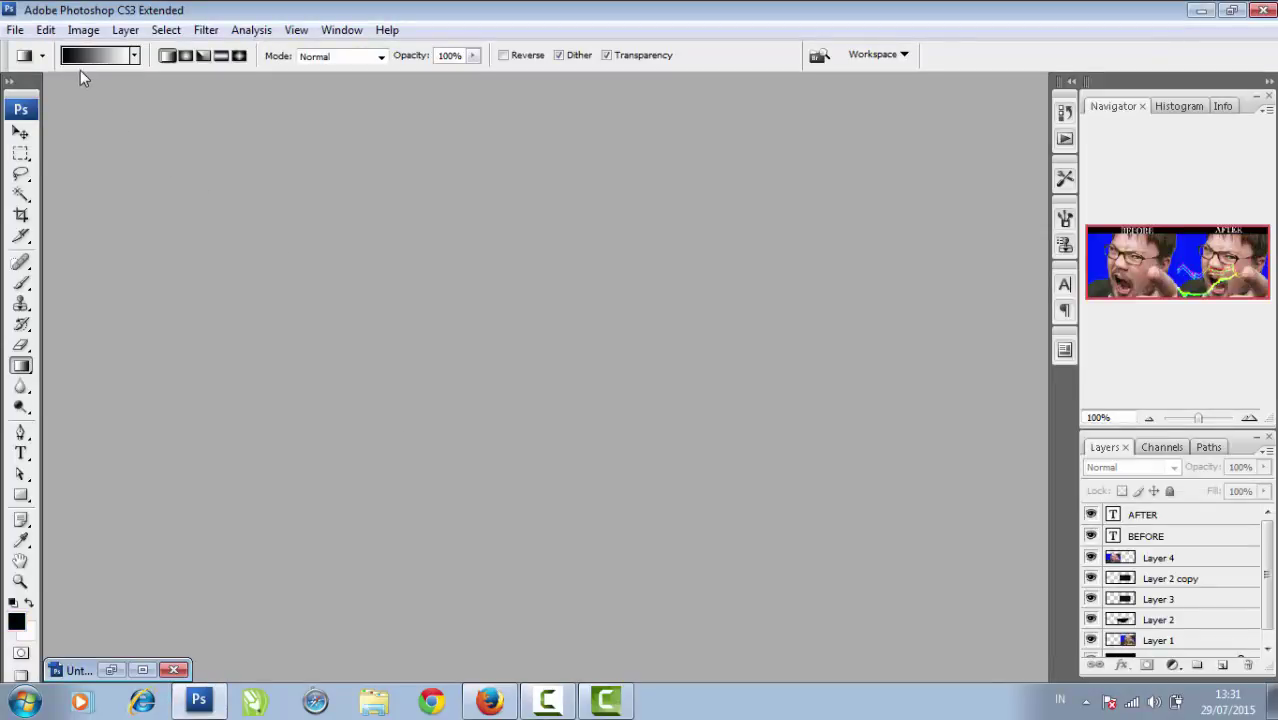
# Step: Create a new 400×200 px document named 'efek petir / thunderbolt'
pyautogui.click(15, 30)
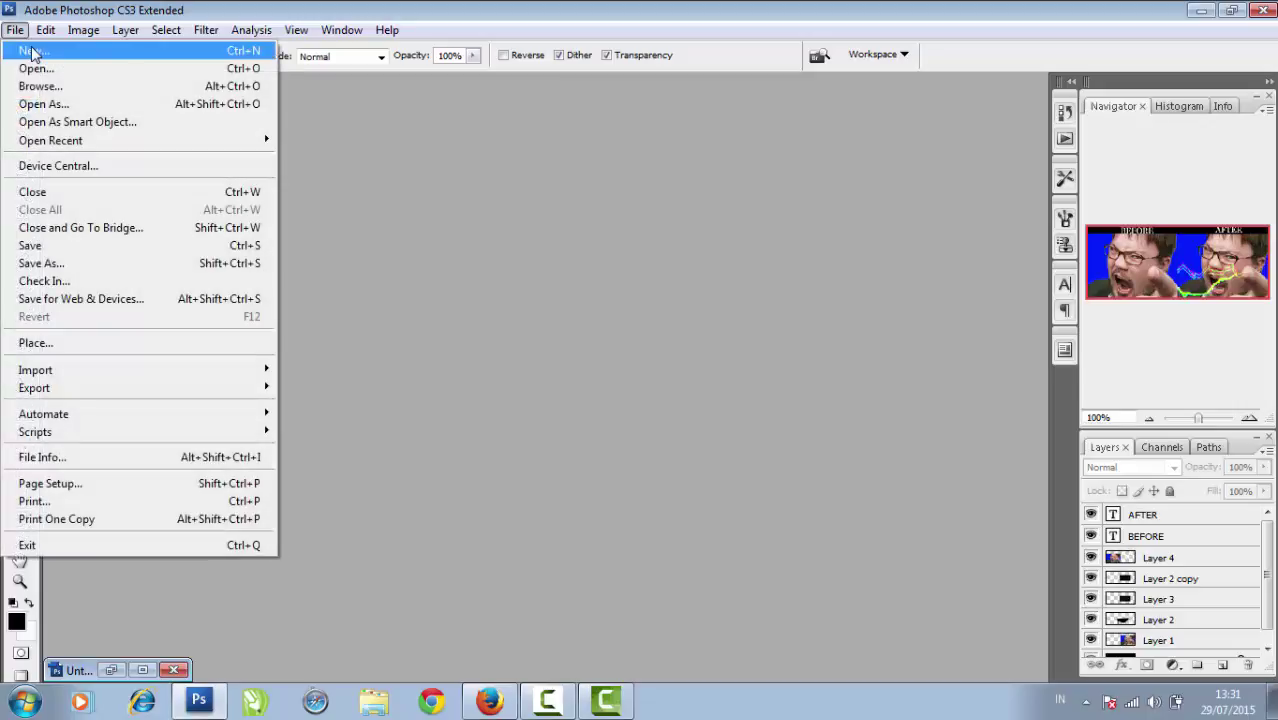
pyautogui.click(33, 52)
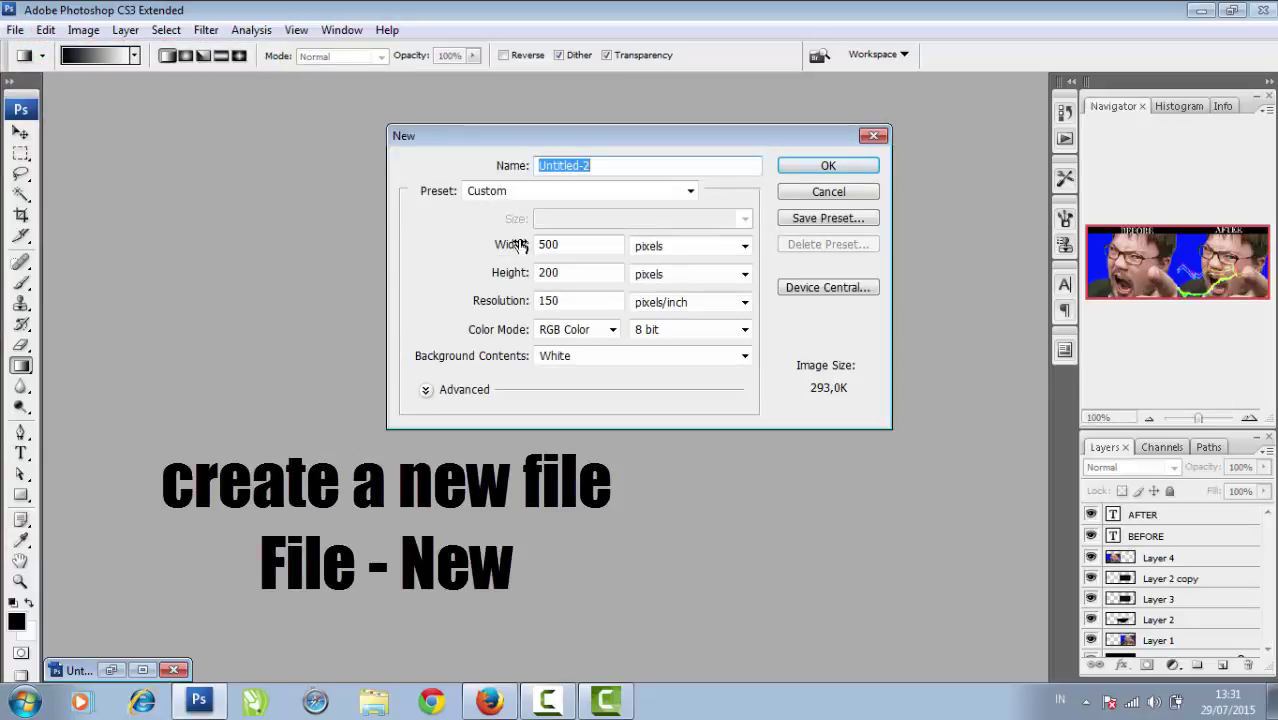
pyautogui.click(541, 245)
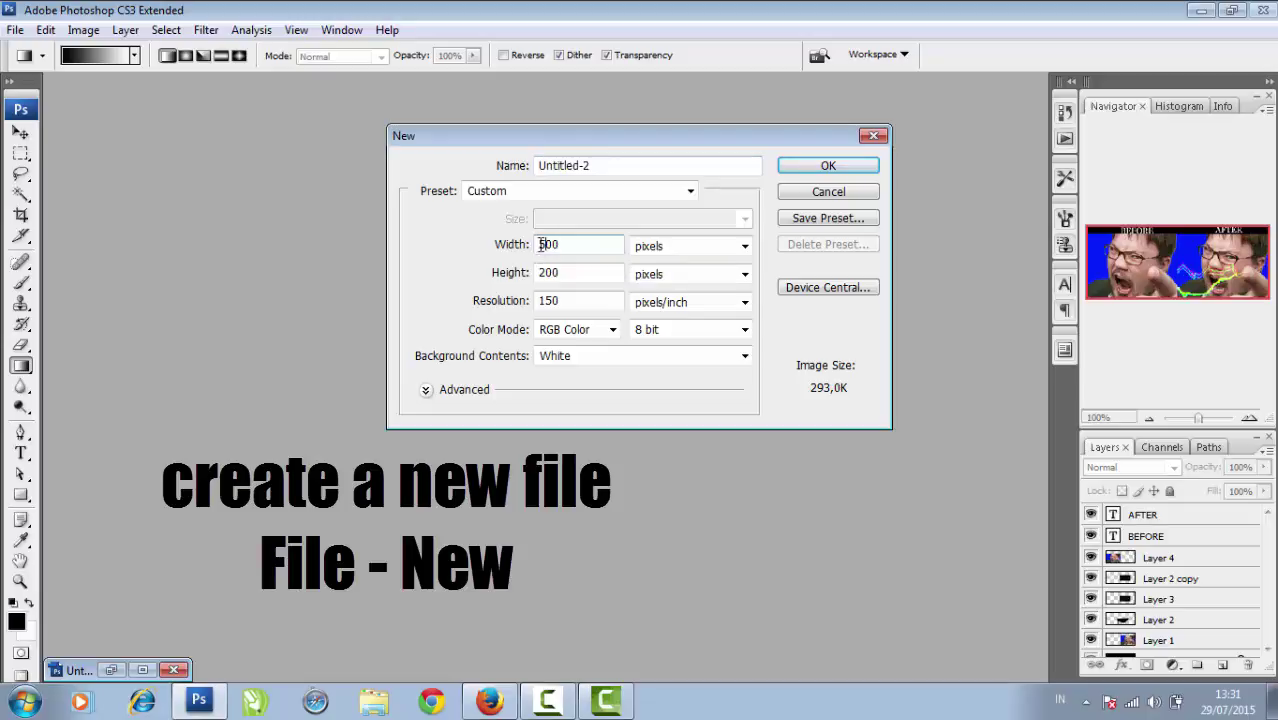
pyautogui.moveTo(541, 245); pyautogui.dragTo(536, 246)
pyautogui.write('4')
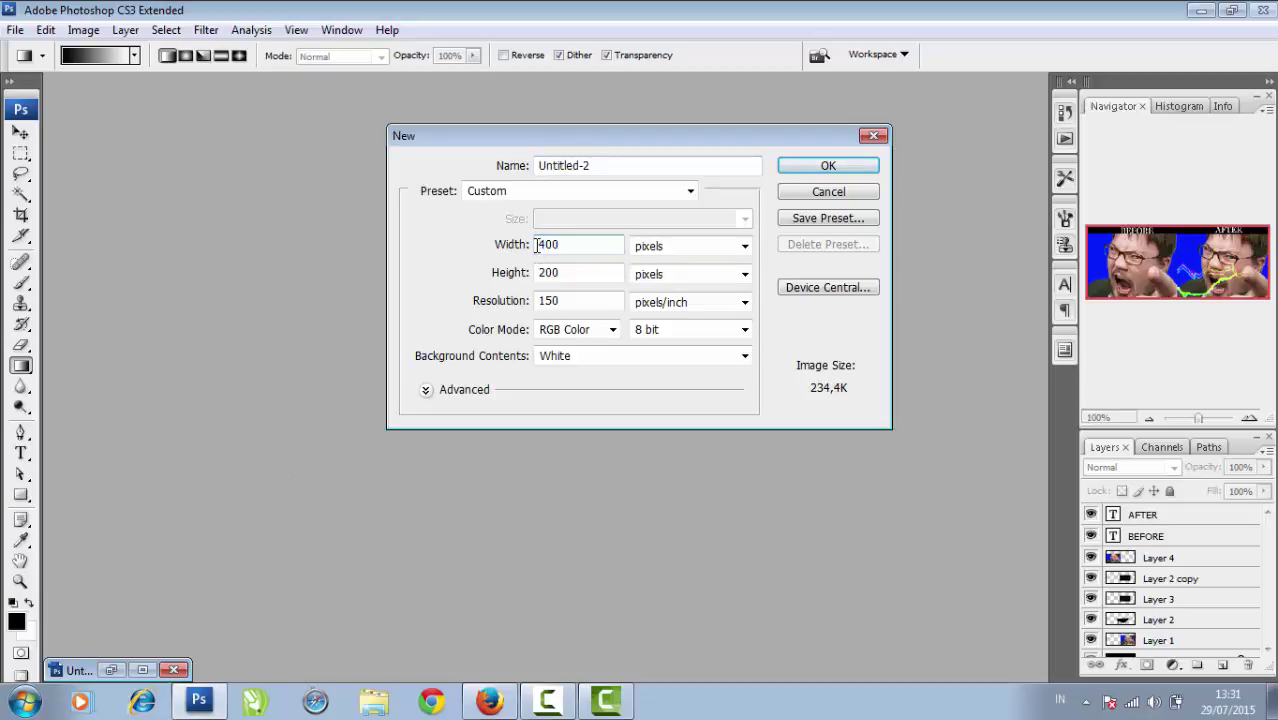
pyautogui.moveTo(605, 165); pyautogui.dragTo(533, 166)
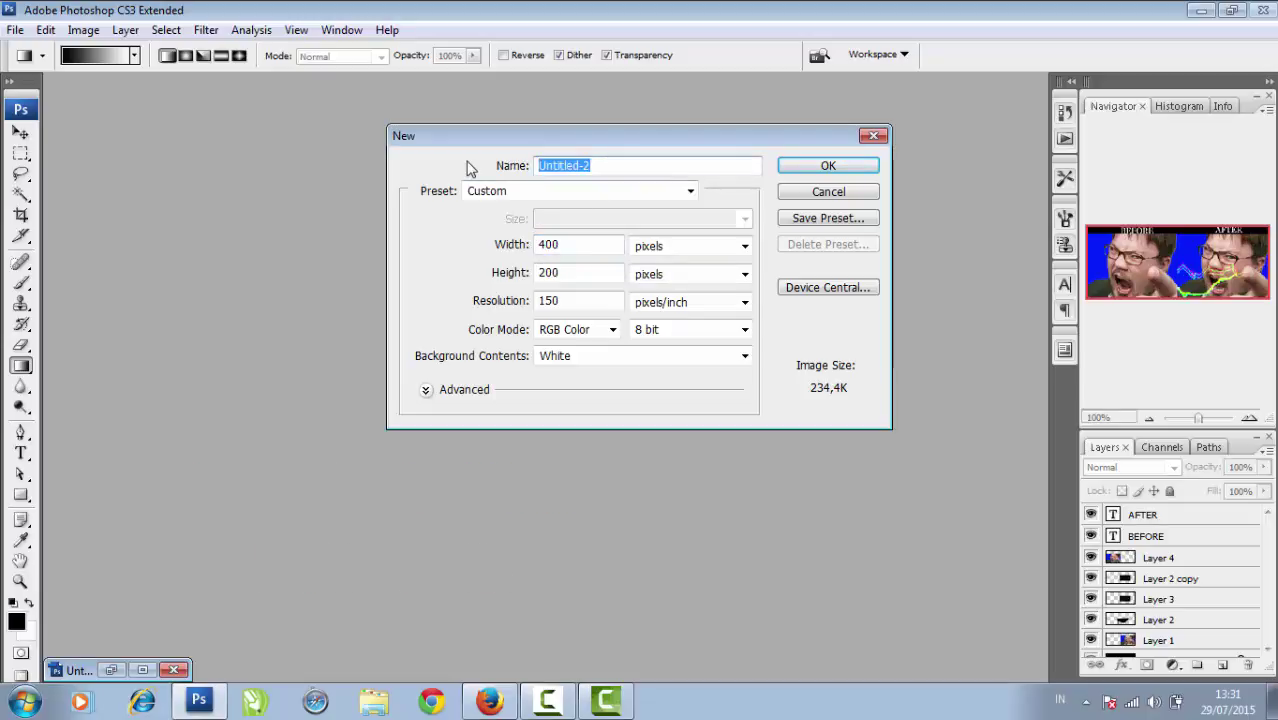
pyautogui.write('efek')
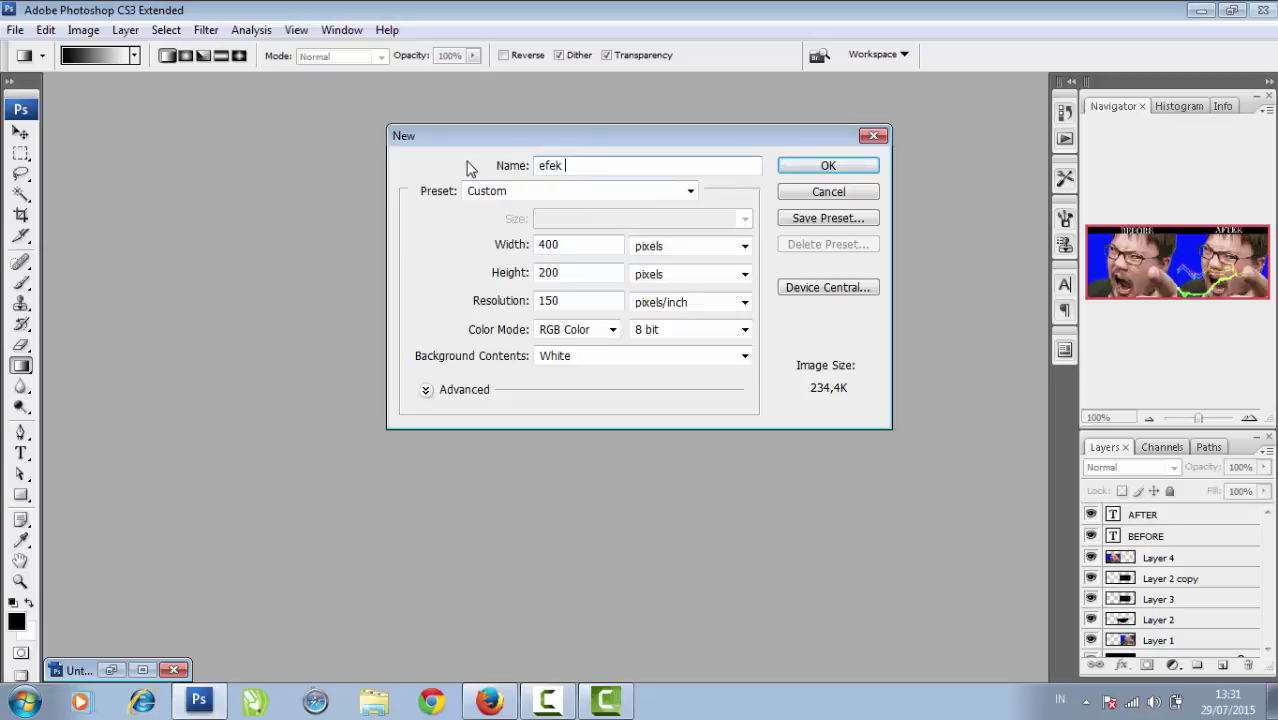
pyautogui.write(' / thunderbo')
pyautogui.write('lt')
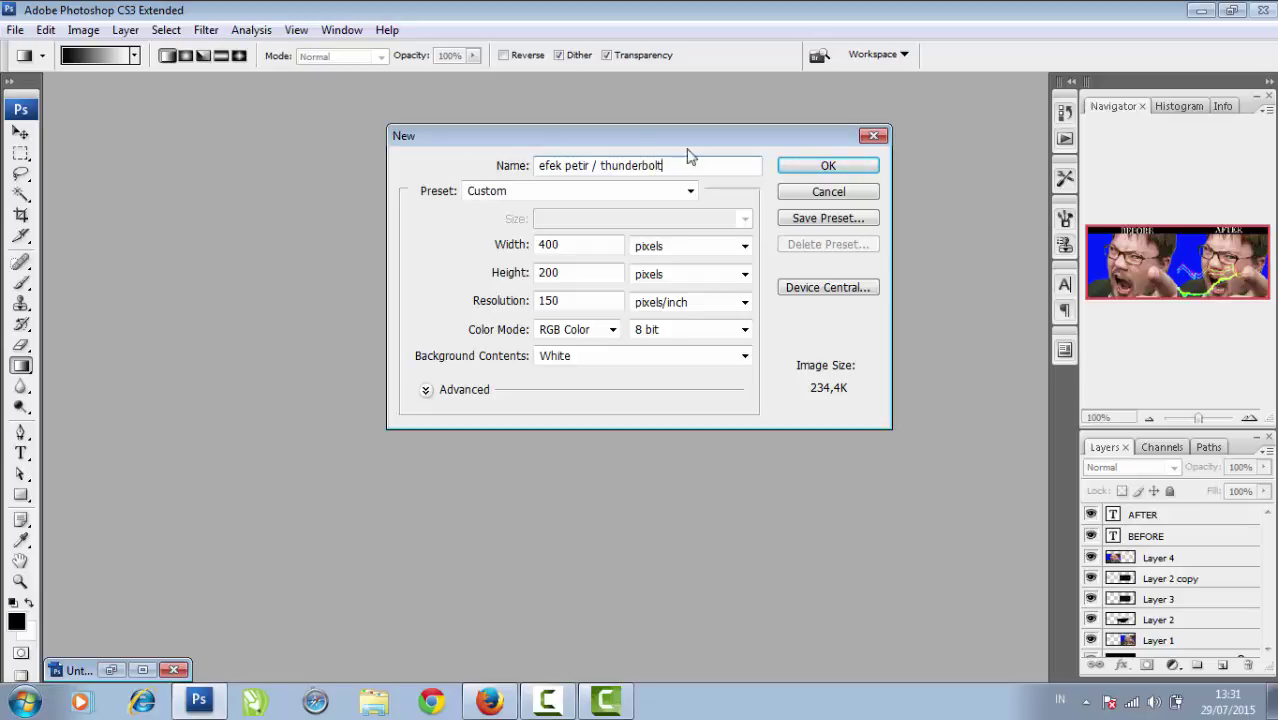
pyautogui.click(812, 166)
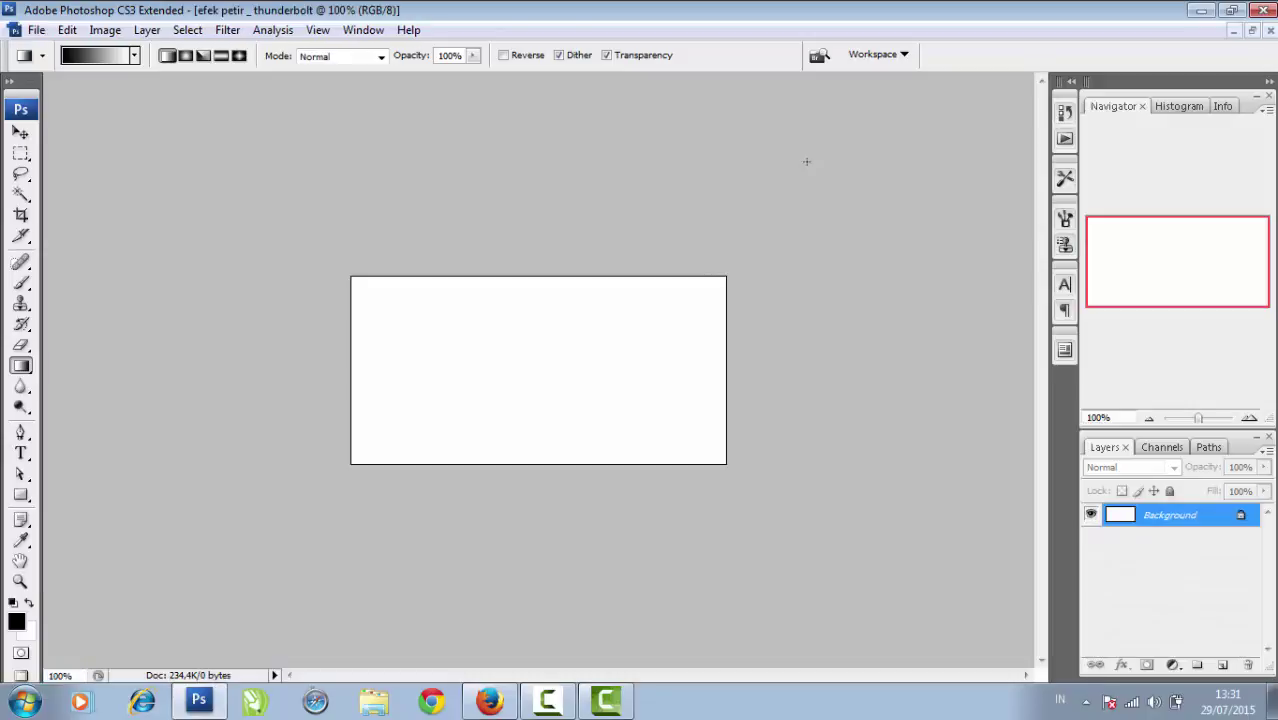
# Step: Fill the canvas with a vertical gradient, black at the bottom to light grey at top
pyautogui.press('v')
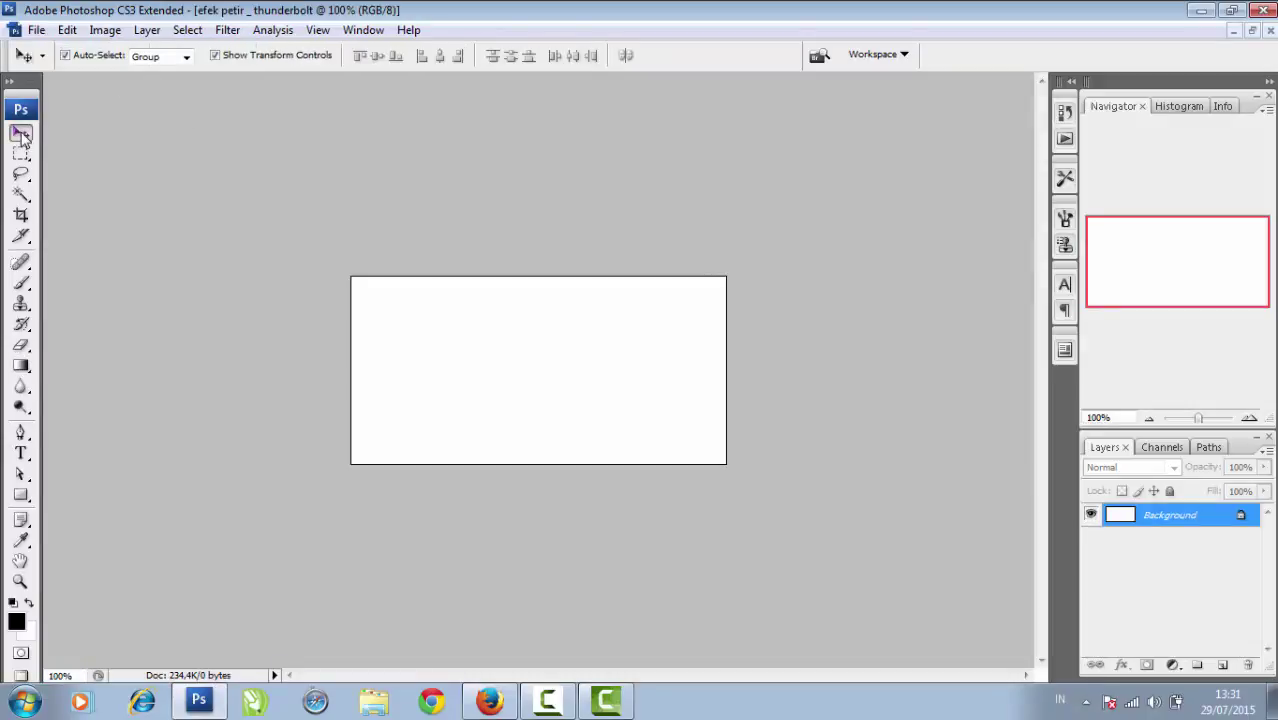
pyautogui.click(22, 367)
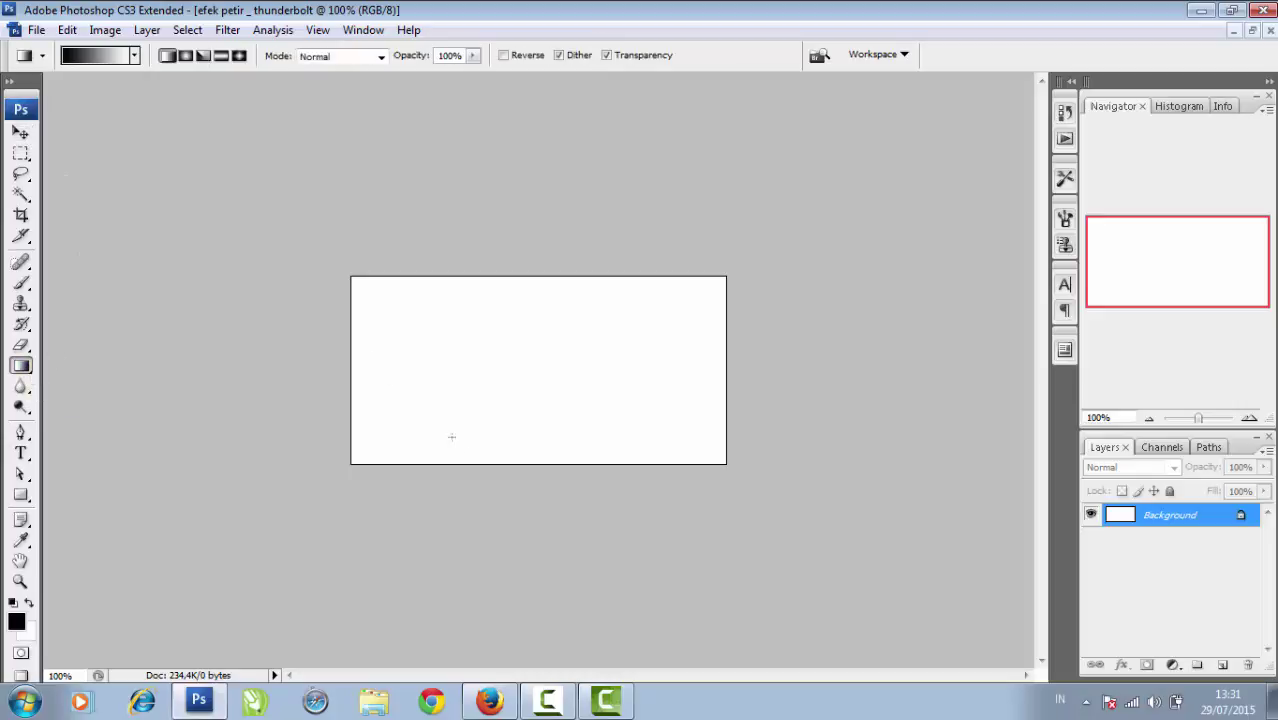
pyautogui.moveTo(539, 481); pyautogui.dragTo(544, 209)
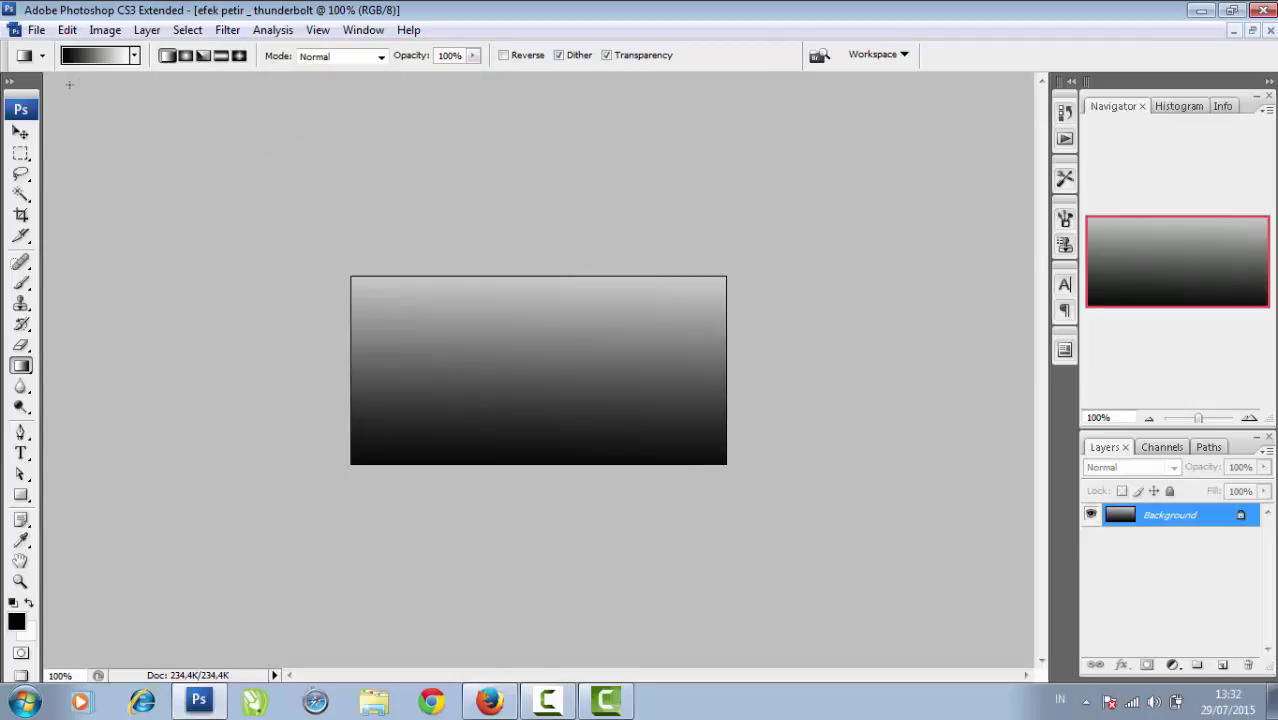
# Step: Render Difference Clouds over the gradient, then invert the image
pyautogui.click(225, 30)
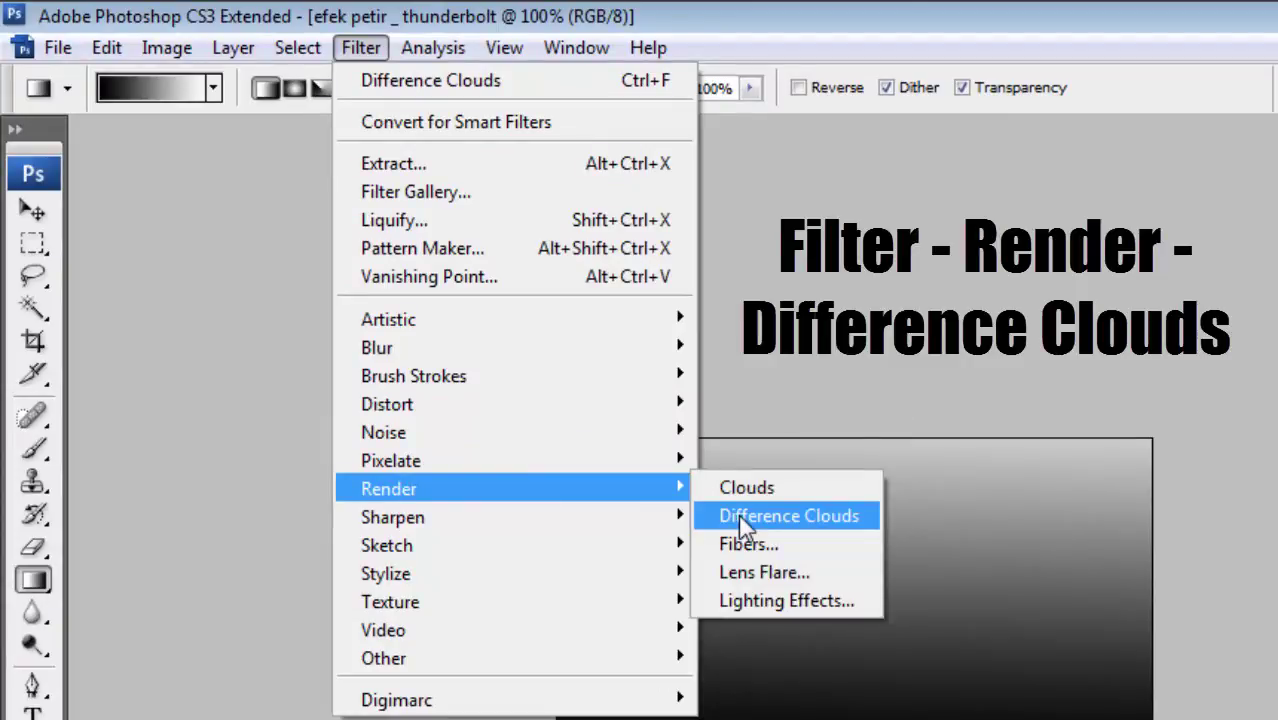
pyautogui.click(742, 520)
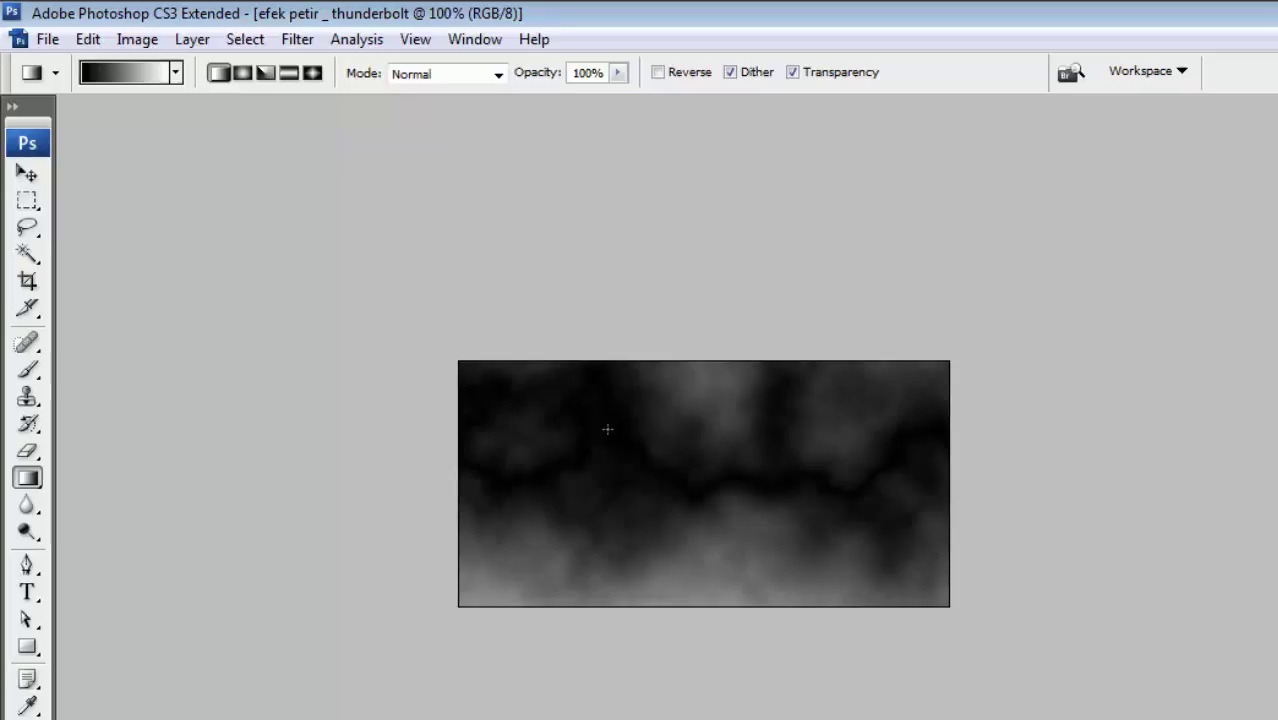
pyautogui.click(149, 44)
pyautogui.moveTo(175, 101)
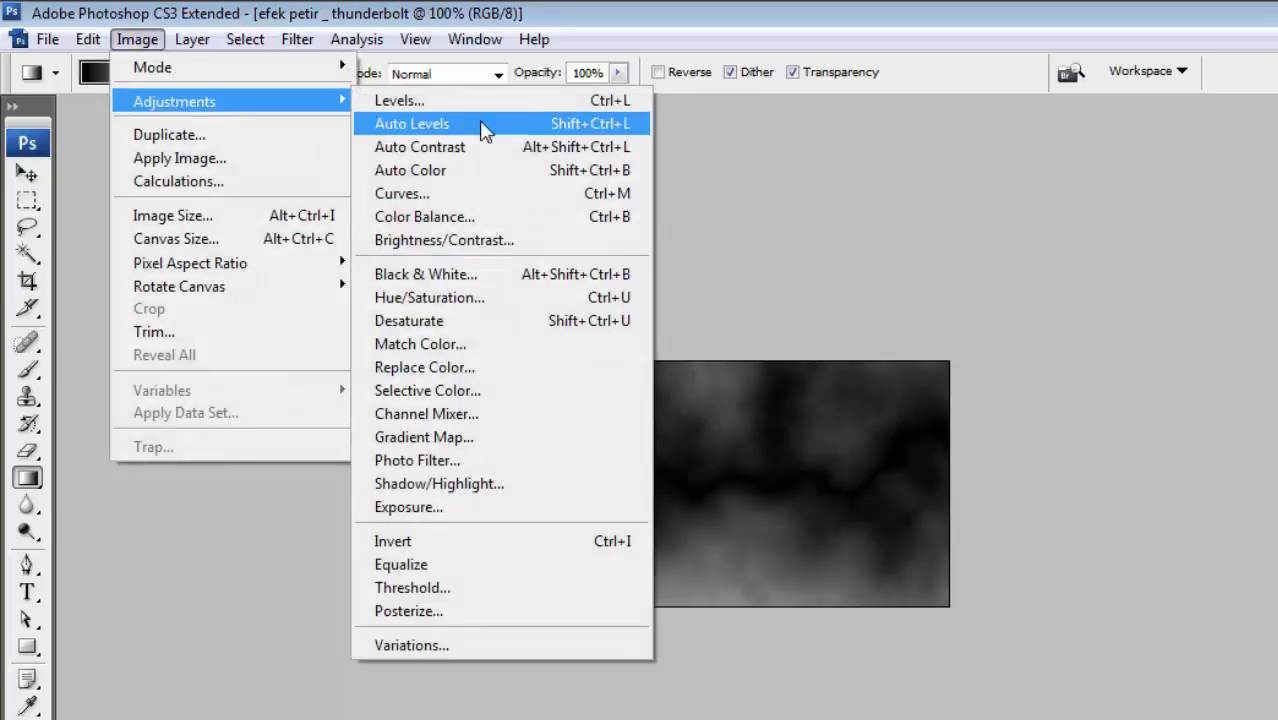
pyautogui.click(534, 543)
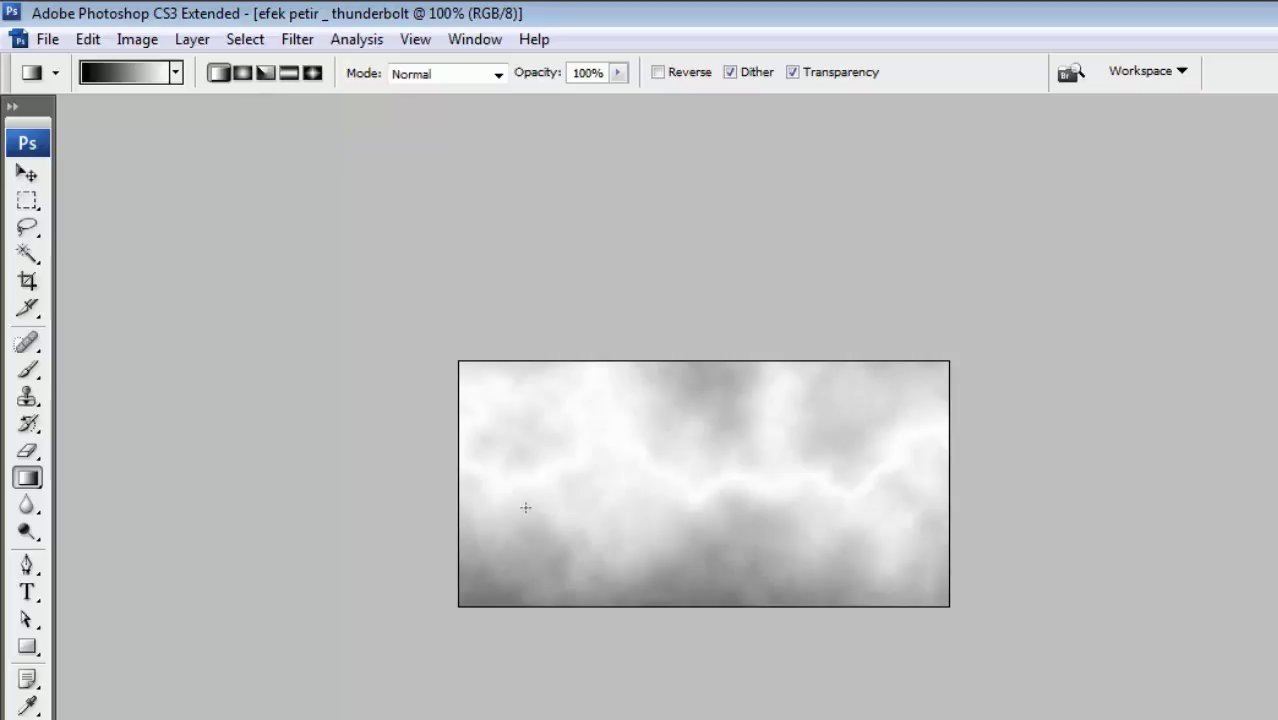
pyautogui.click(140, 40)
pyautogui.moveTo(175, 101)
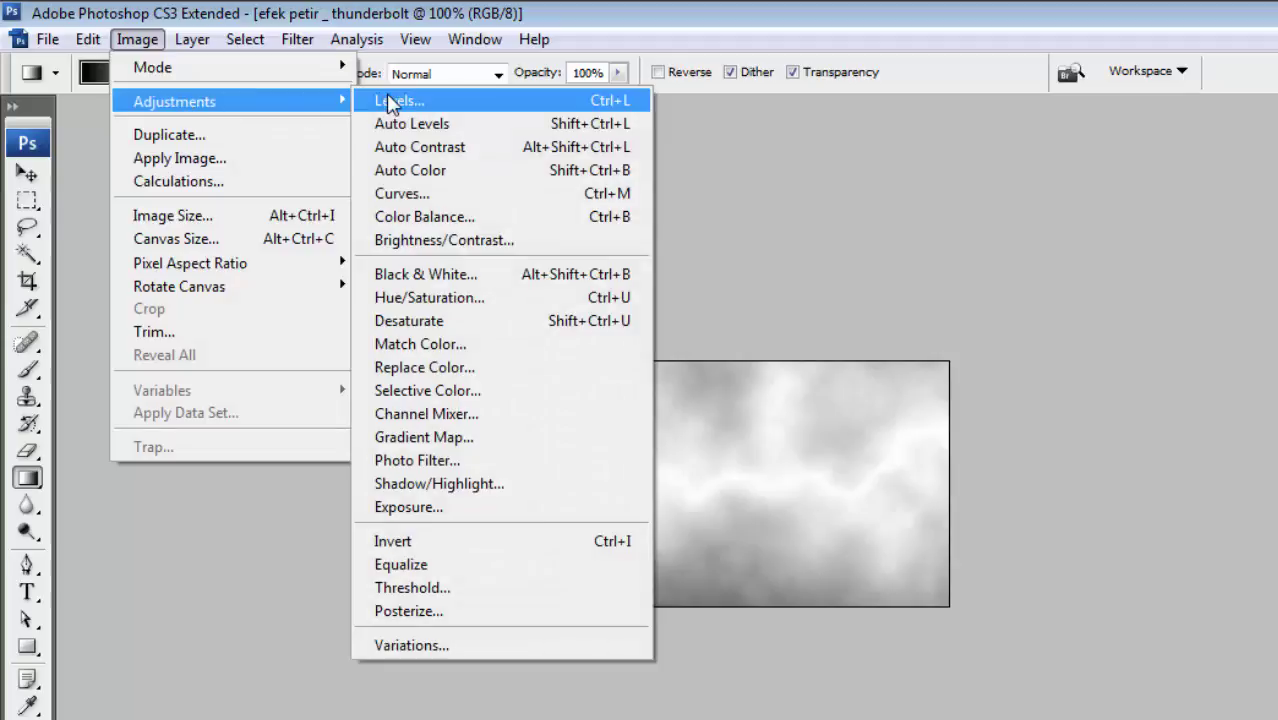
# Step: Raise the Levels black input to about 248, leaving a thin white bolt on black
pyautogui.click(386, 99)
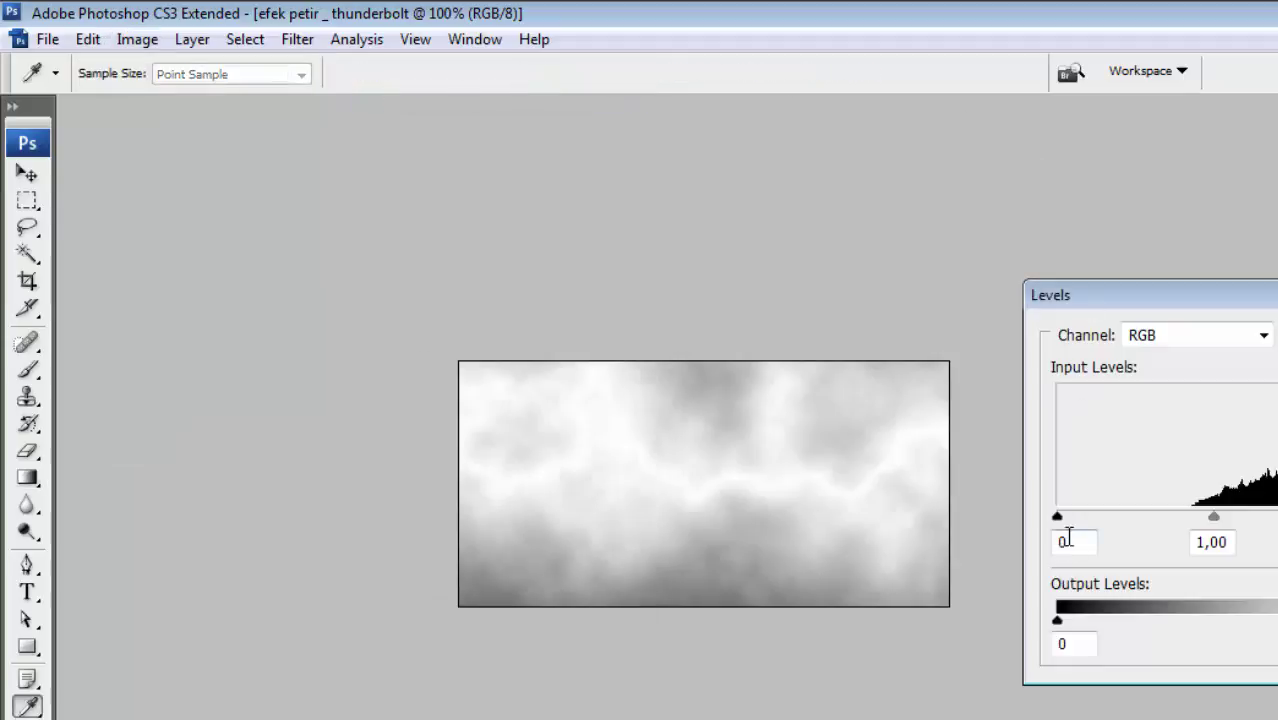
pyautogui.moveTo(1061, 517)
pyautogui.mouseDown()
pyautogui.moveTo(1198, 536)
pyautogui.moveTo(1215, 514)
pyautogui.moveTo(1237, 535)
pyautogui.moveTo(1277, 535)
pyautogui.moveTo(1137, 445)
pyautogui.mouseUp()
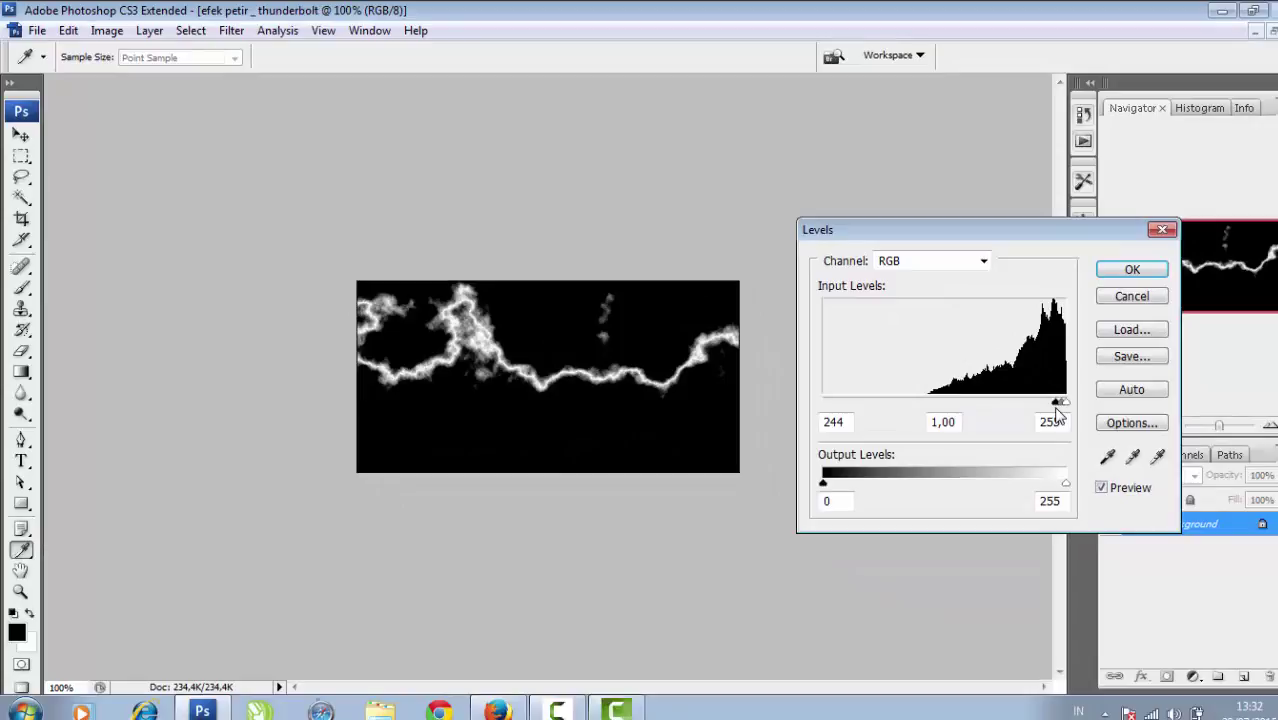
pyautogui.click(1056, 406)
pyautogui.moveTo(824, 484); pyautogui.dragTo(826, 488)
pyautogui.click(825, 486)
pyautogui.moveTo(1055, 402); pyautogui.dragTo(1063, 405)
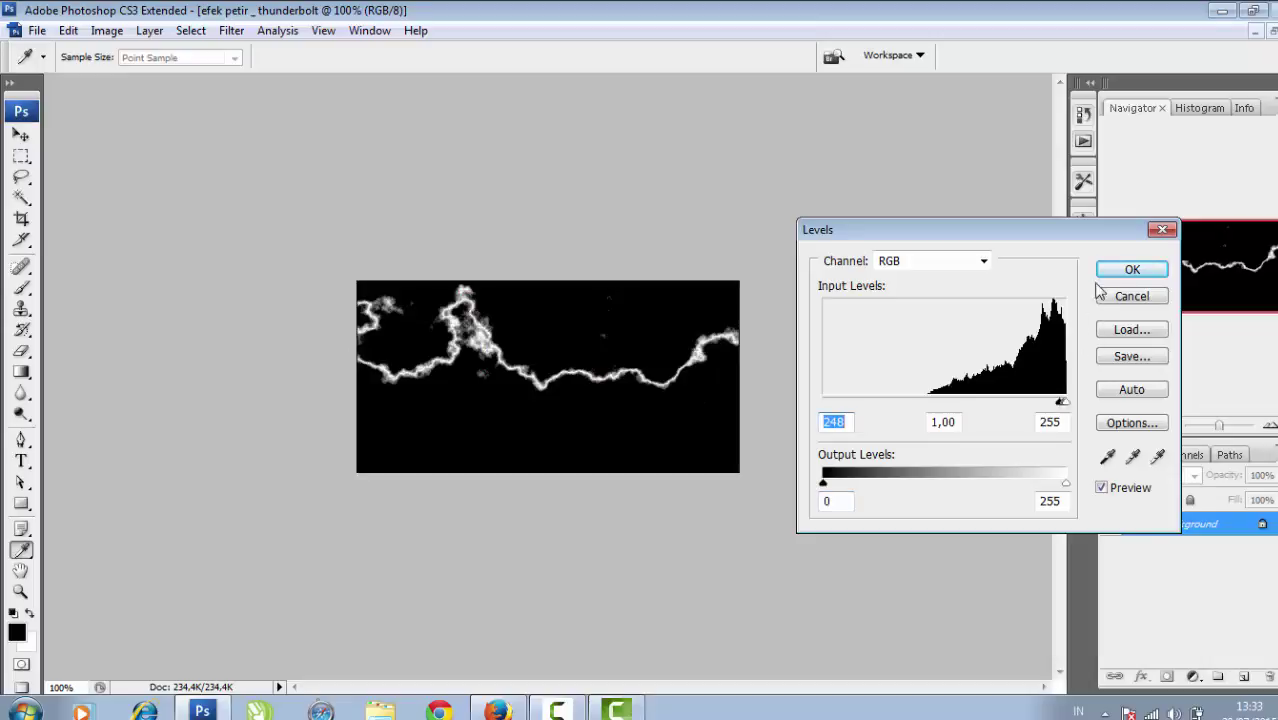
pyautogui.click(1131, 269)
pyautogui.press('g')
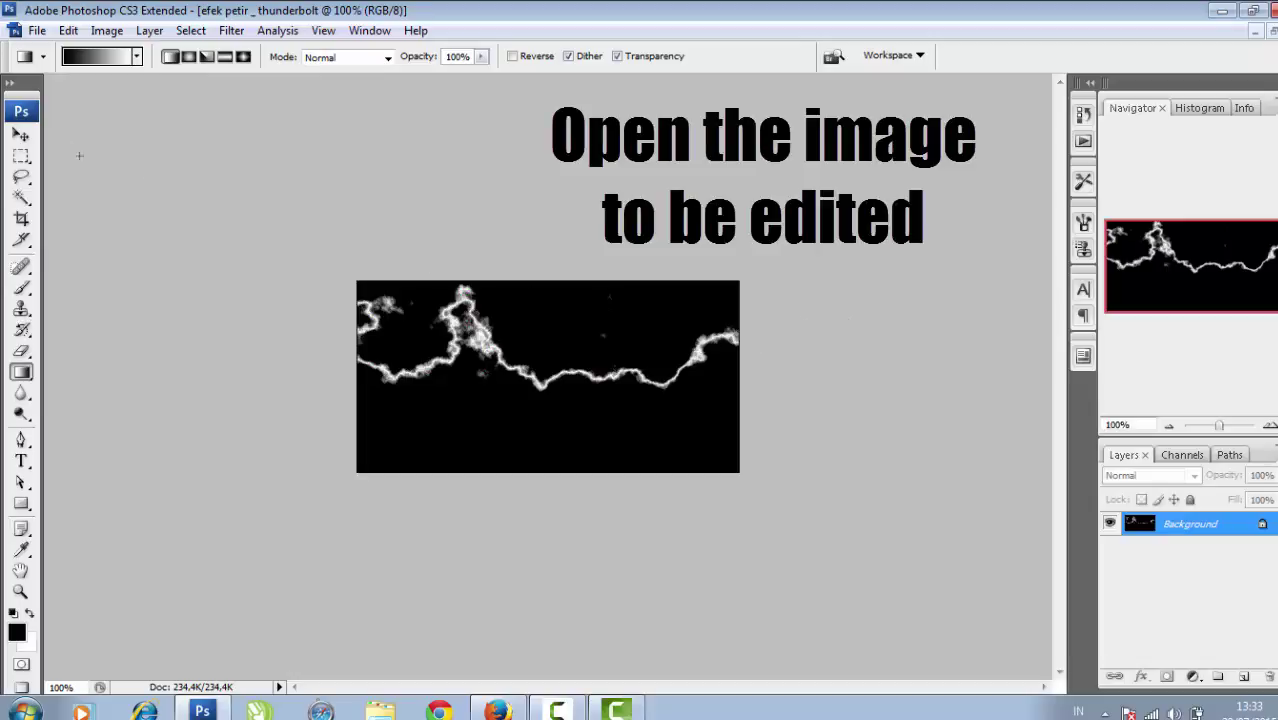
# Step: Open the photo qq.jpg
pyautogui.click(36, 30)
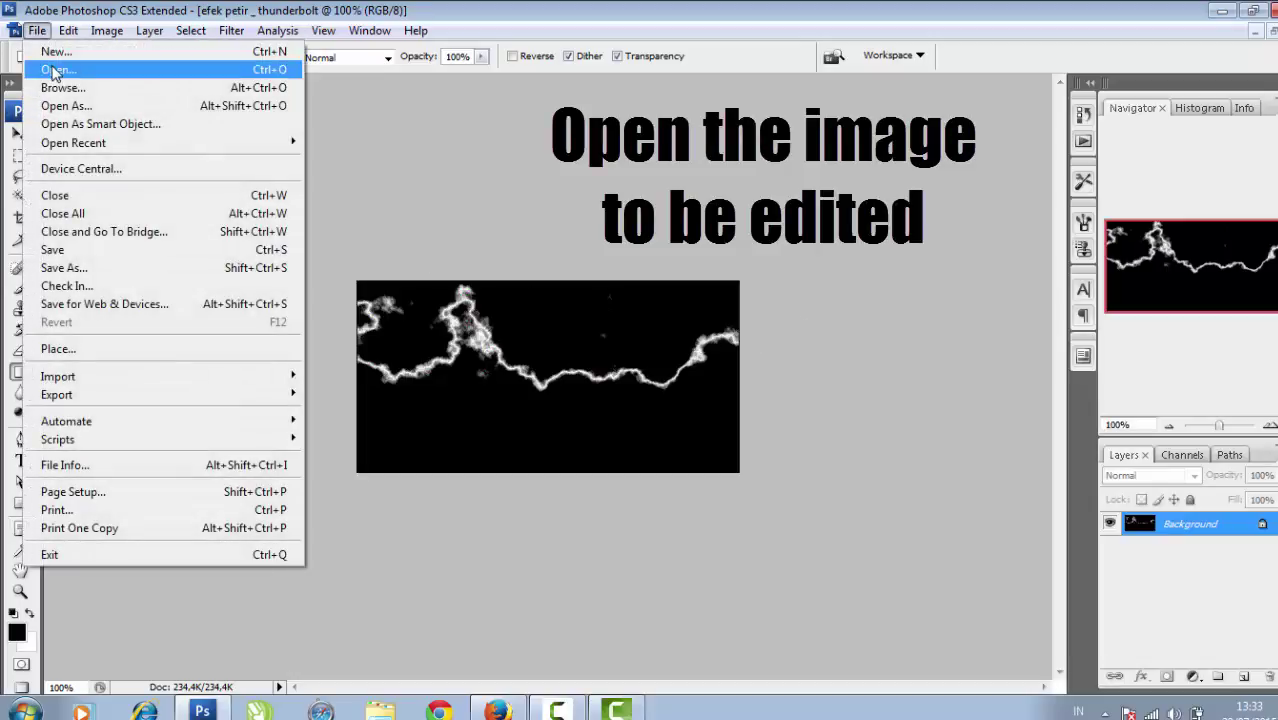
pyautogui.click(55, 70)
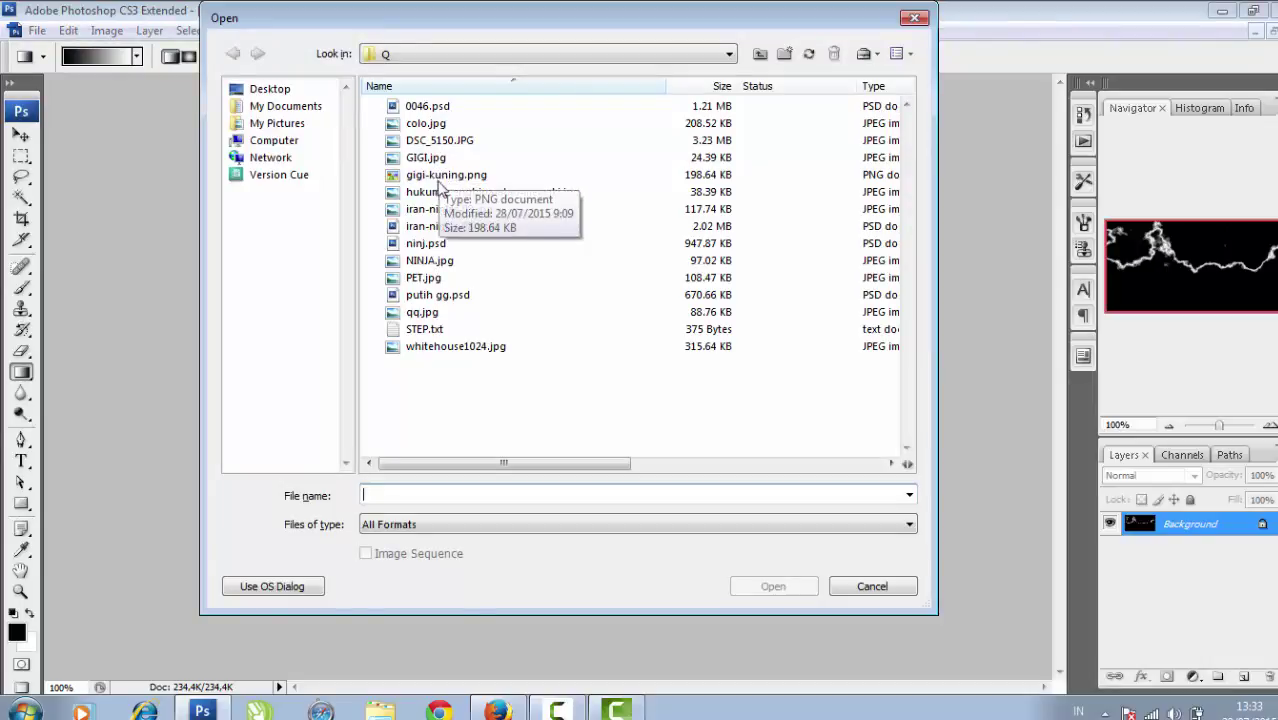
pyautogui.click(440, 312)
pyautogui.click(776, 588)
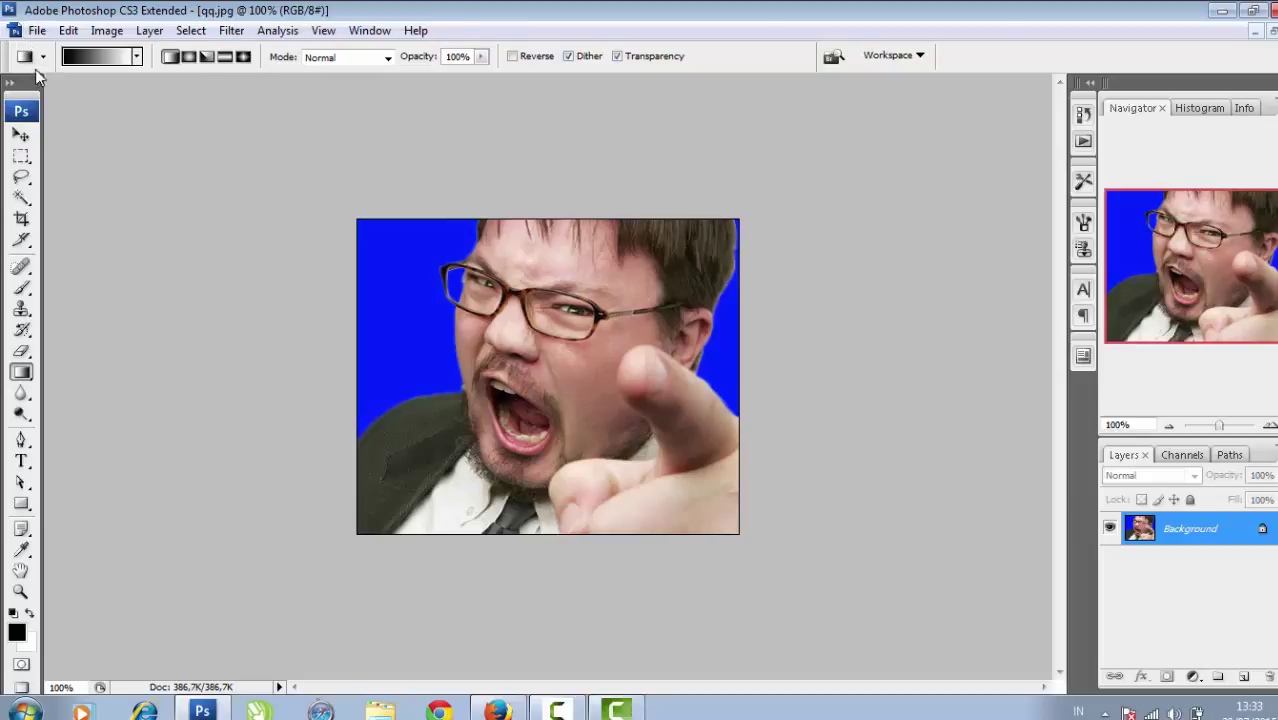
# Step: Float the document windows and place qq.jpg beside the thunderbolt document
pyautogui.click(1271, 34)
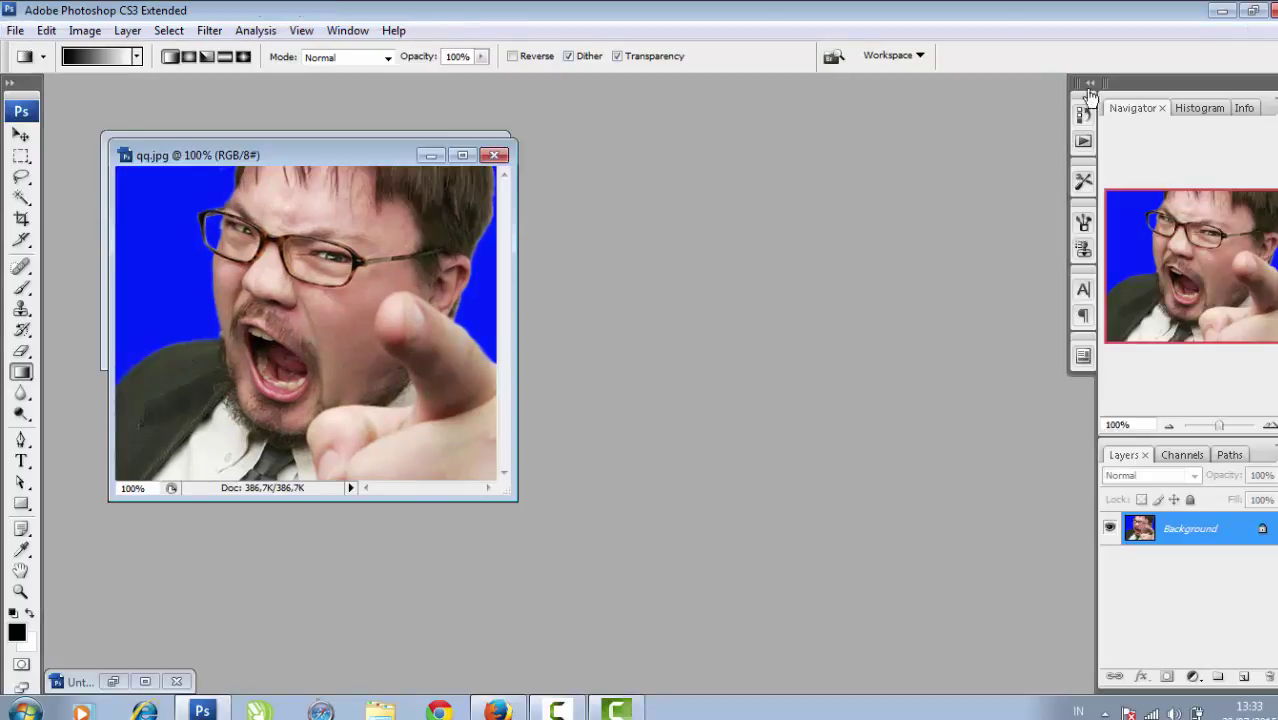
pyautogui.moveTo(343, 154); pyautogui.dragTo(631, 215)
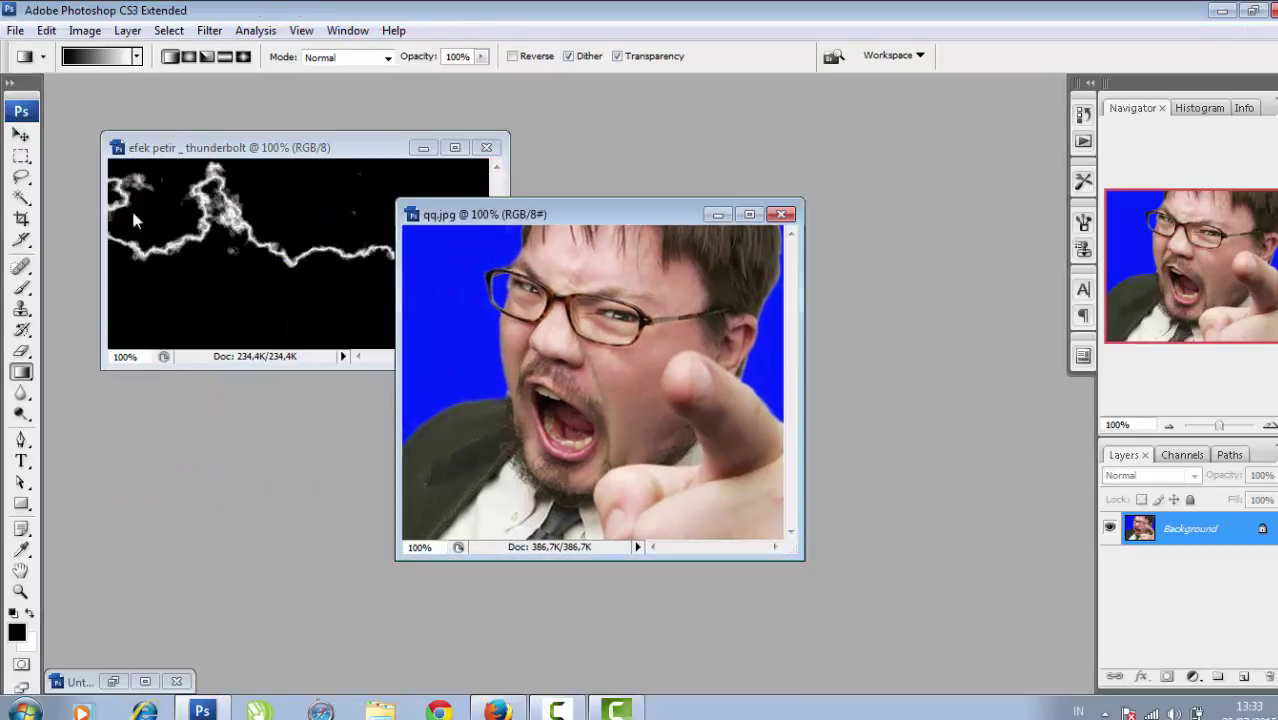
pyautogui.click(21, 135)
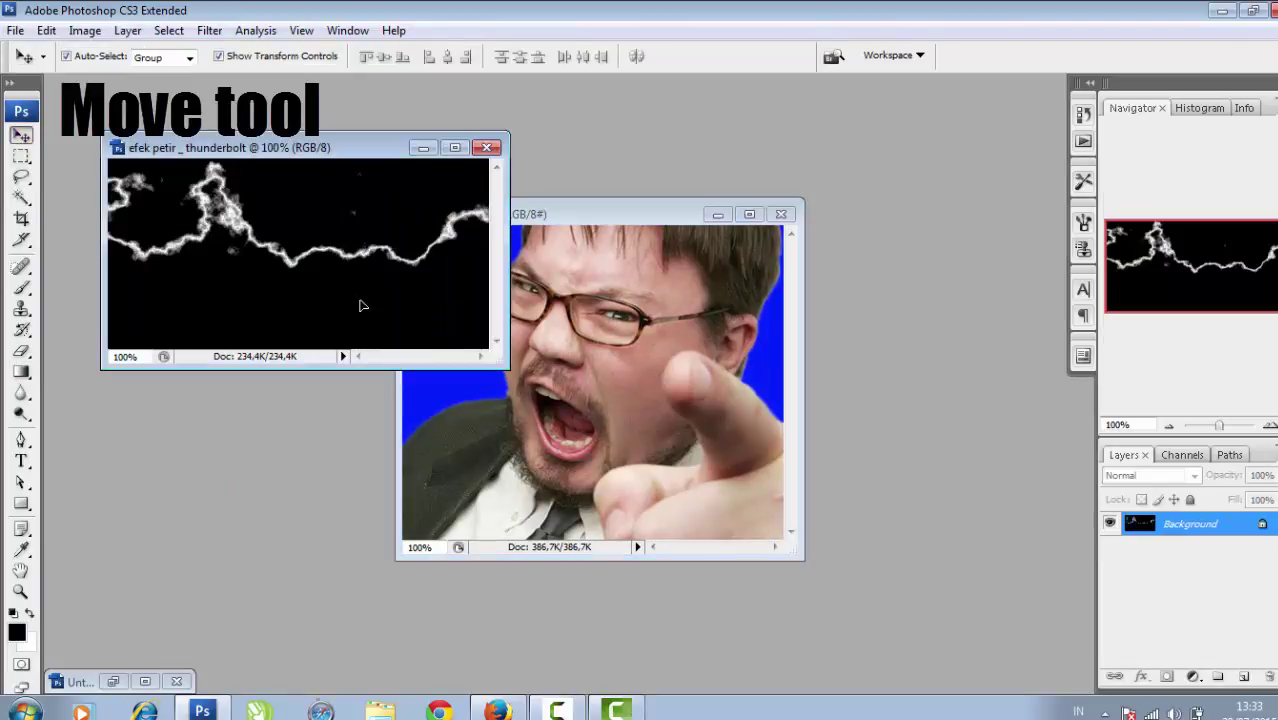
# Step: Drag the thunderbolt image onto qq.jpg as Layer 1, maximise the window and nudge it down
pyautogui.moveTo(362, 307); pyautogui.dragTo(548, 393)
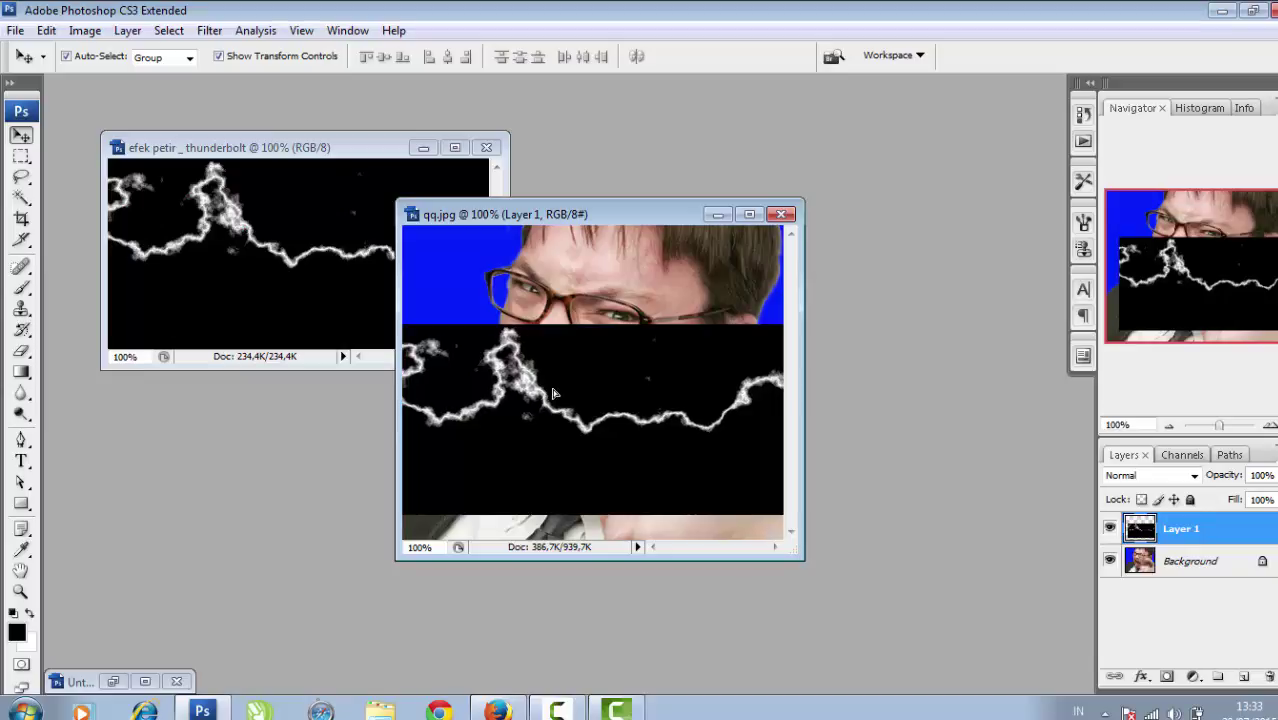
pyautogui.click(749, 215)
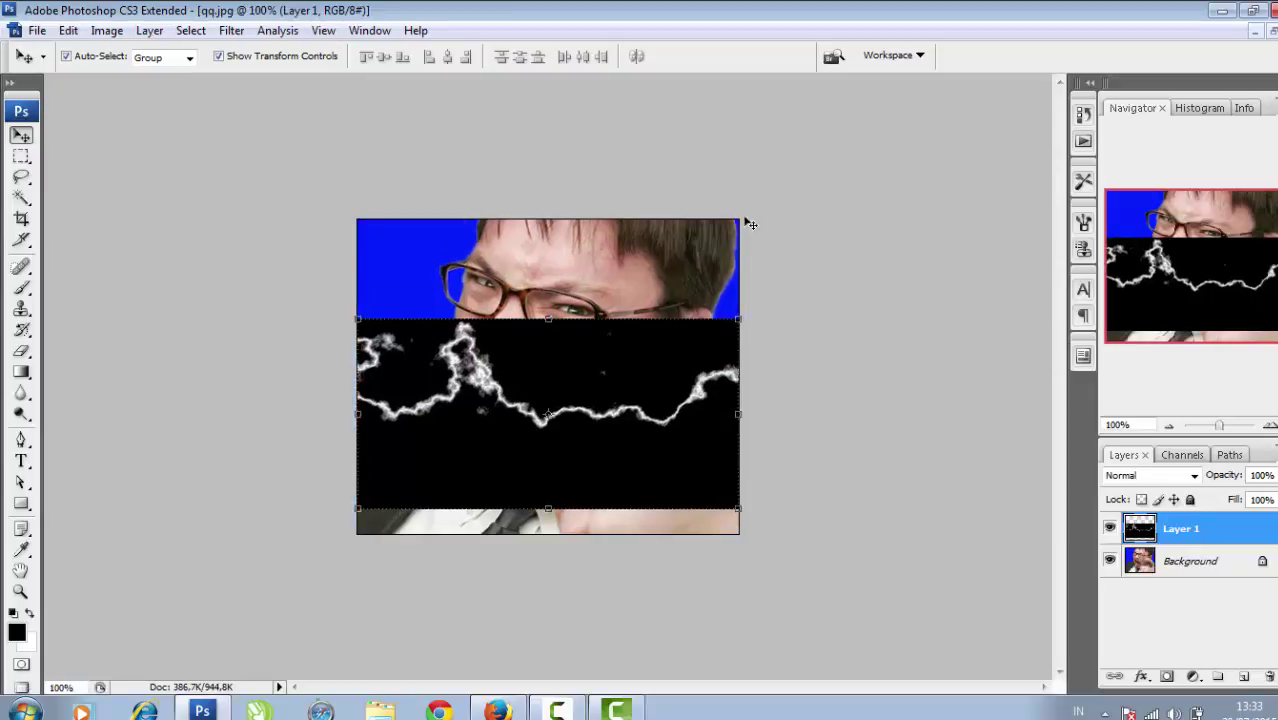
pyautogui.moveTo(684, 355); pyautogui.dragTo(684, 363)
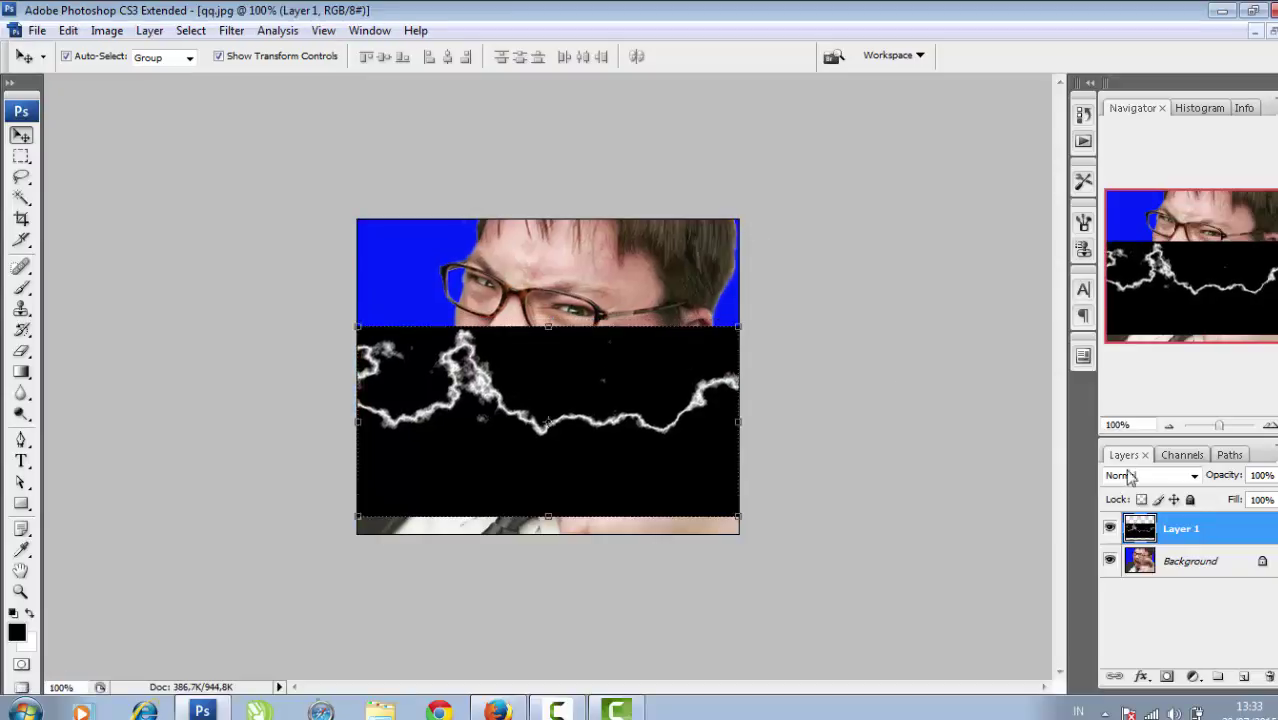
# Step: Set Layer 1's blend mode to Screen and shift the bolt about 100 px left
pyautogui.click(1193, 475)
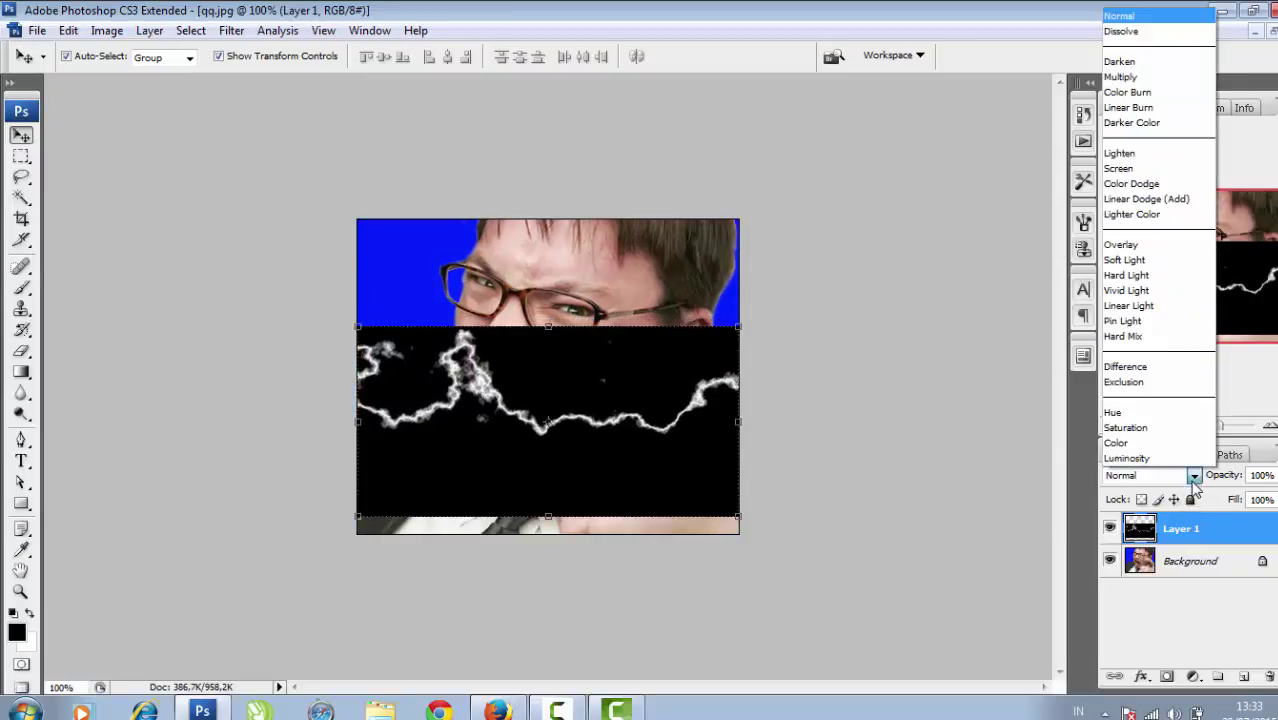
pyautogui.click(1118, 168)
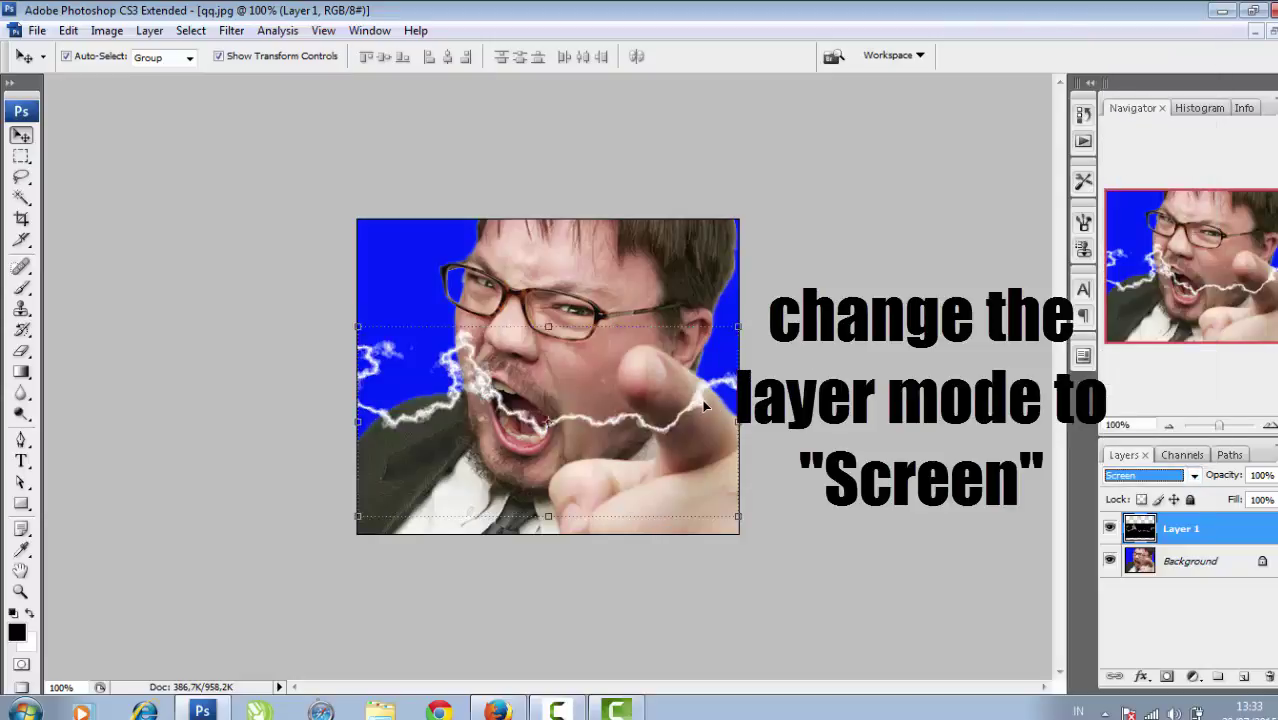
pyautogui.moveTo(704, 405); pyautogui.dragTo(597, 403)
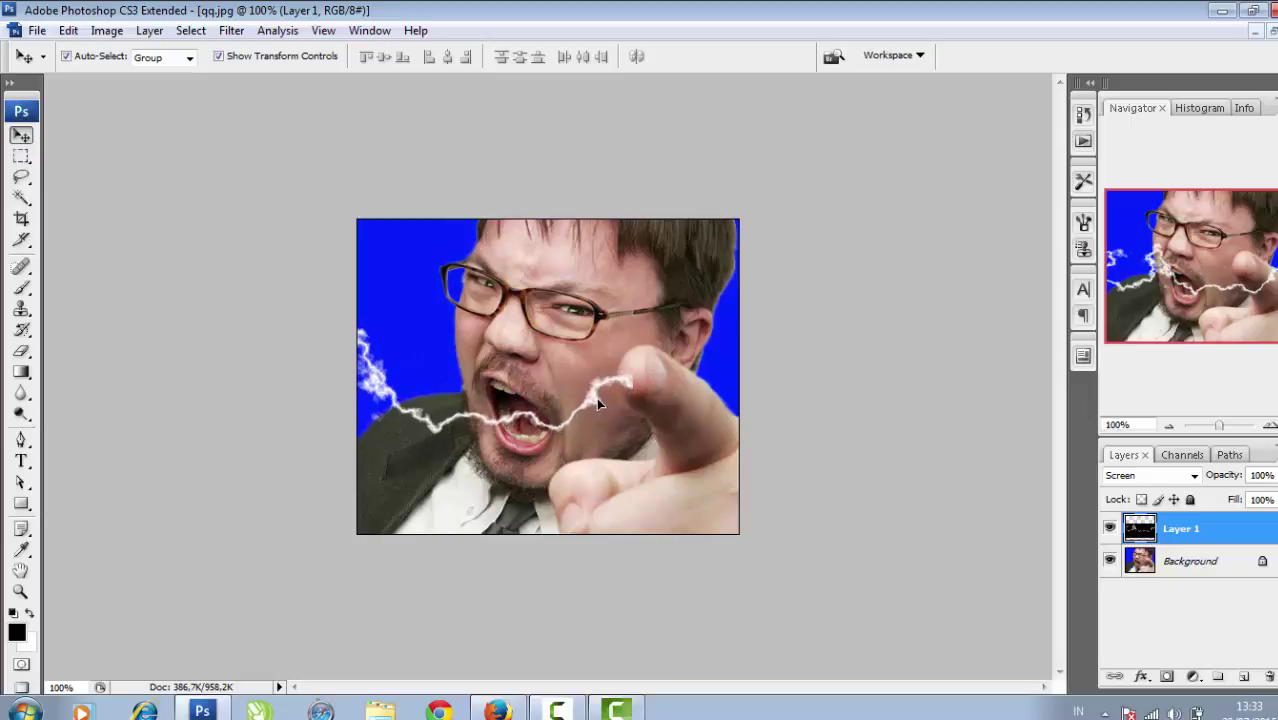
pyautogui.moveTo(597, 401); pyautogui.dragTo(612, 393)
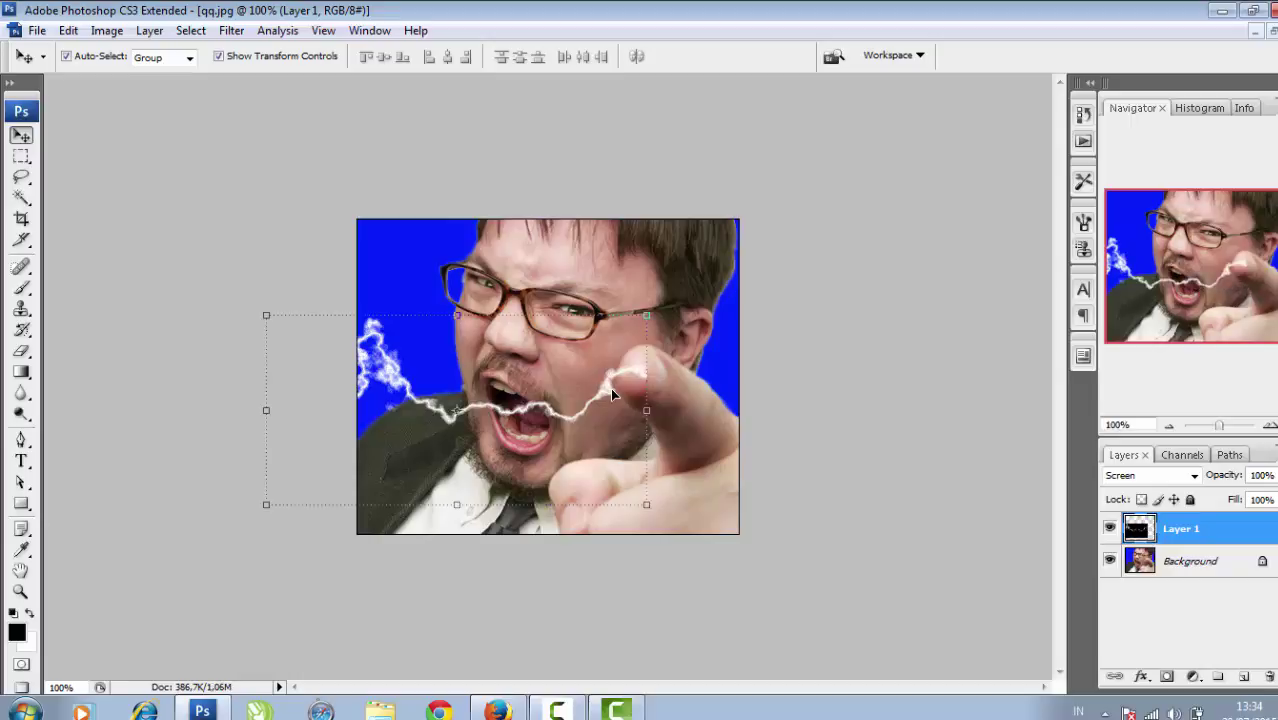
pyautogui.click(775, 361)
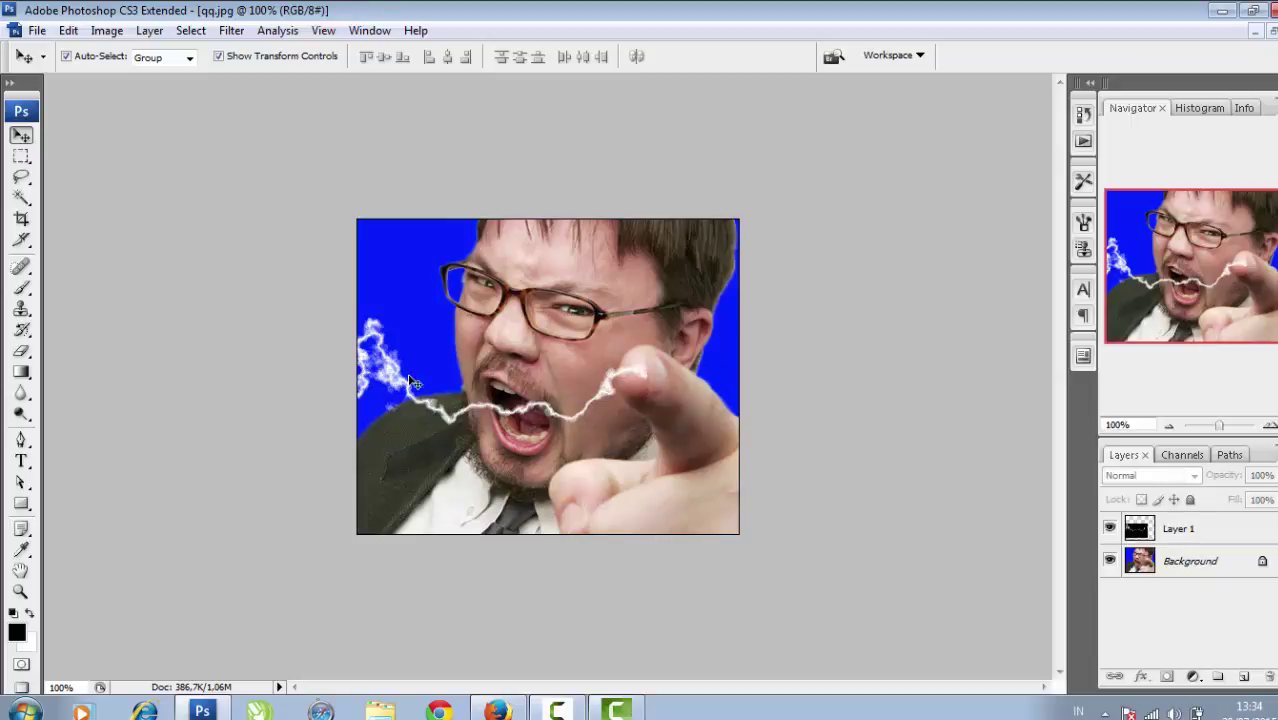
pyautogui.click(377, 379)
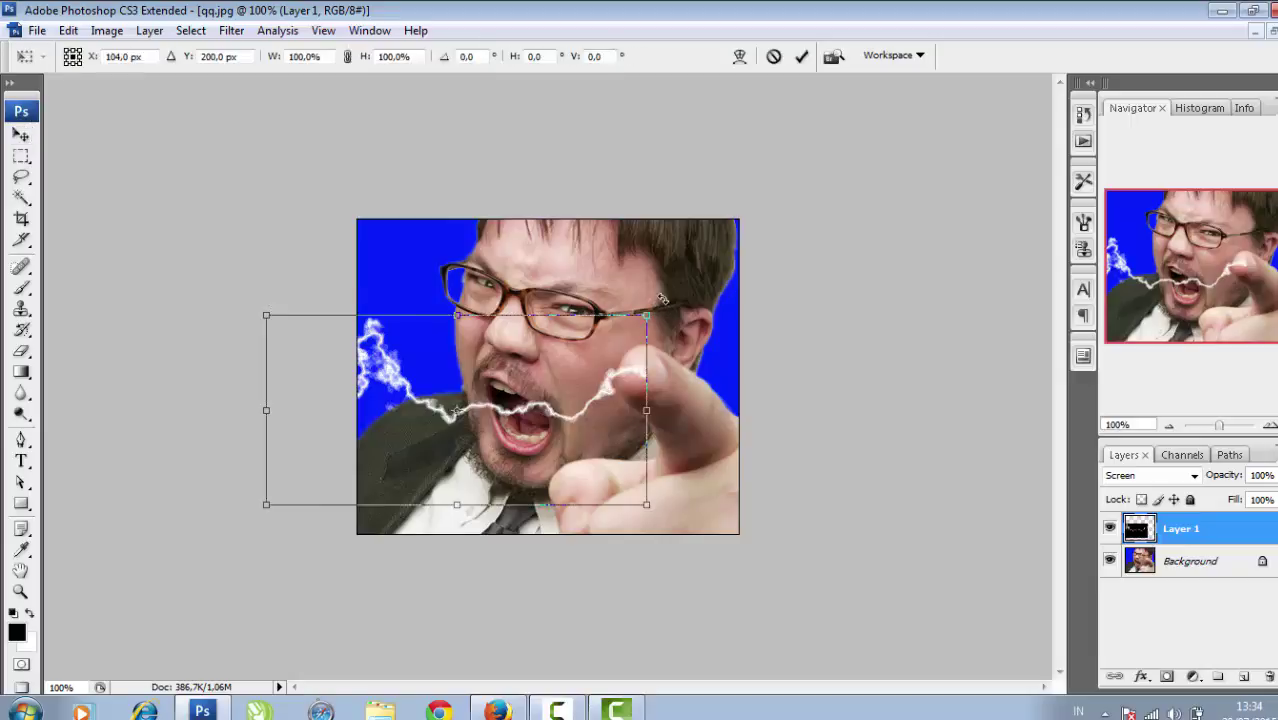
# Step: Rotate the lightning layer about -4.6° and nudge it down across the man's mouth
pyautogui.moveTo(662, 308); pyautogui.dragTo(659, 290)
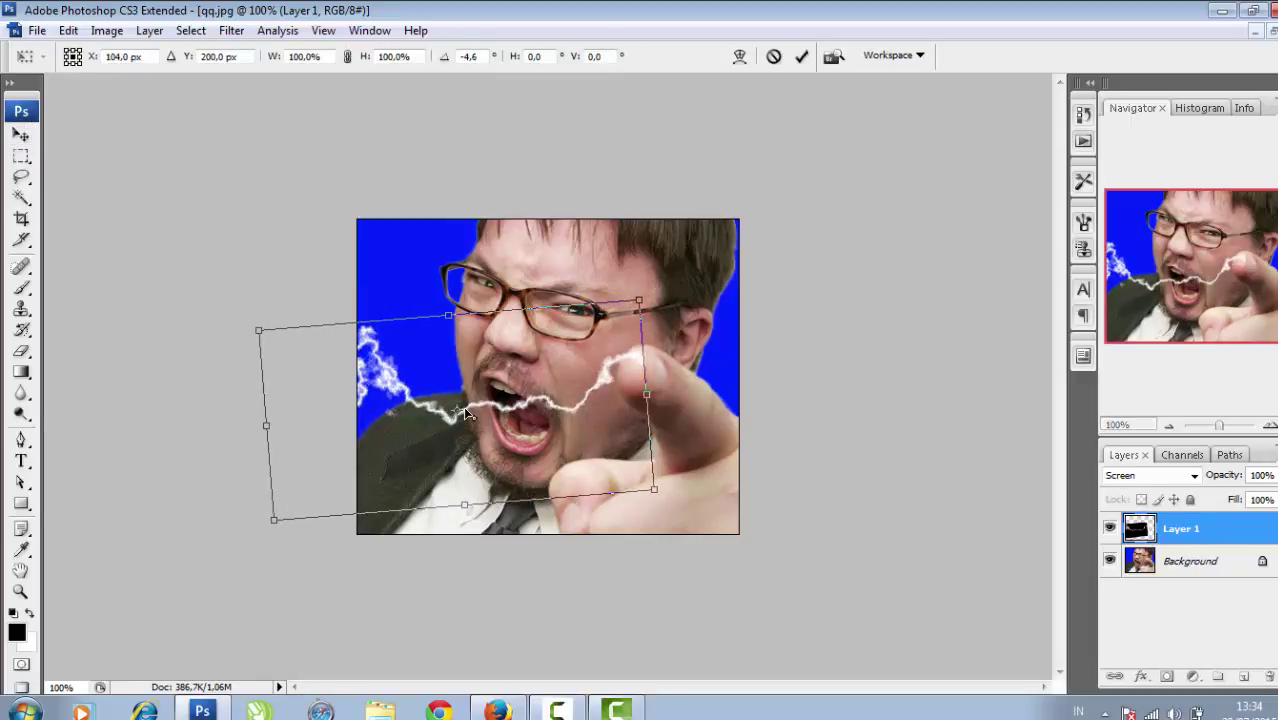
pyautogui.moveTo(472, 408); pyautogui.dragTo(481, 408)
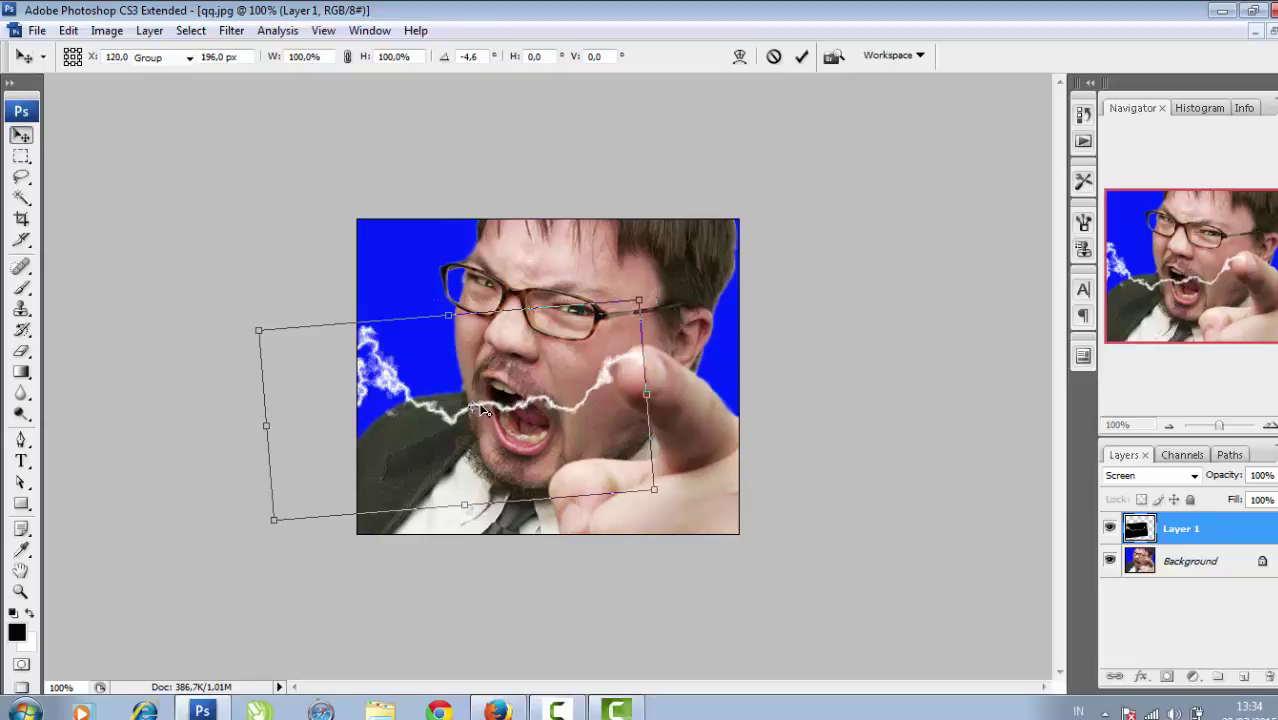
pyautogui.press('Return')
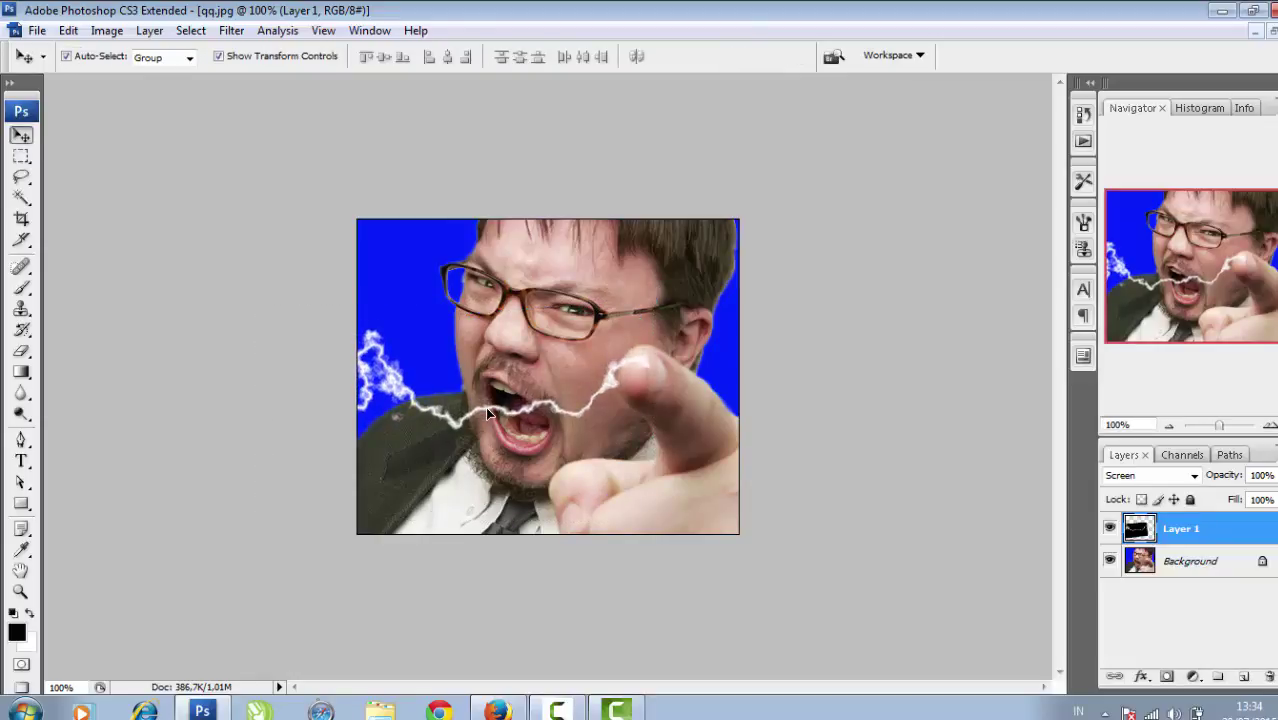
pyautogui.moveTo(487, 412); pyautogui.dragTo(485, 413)
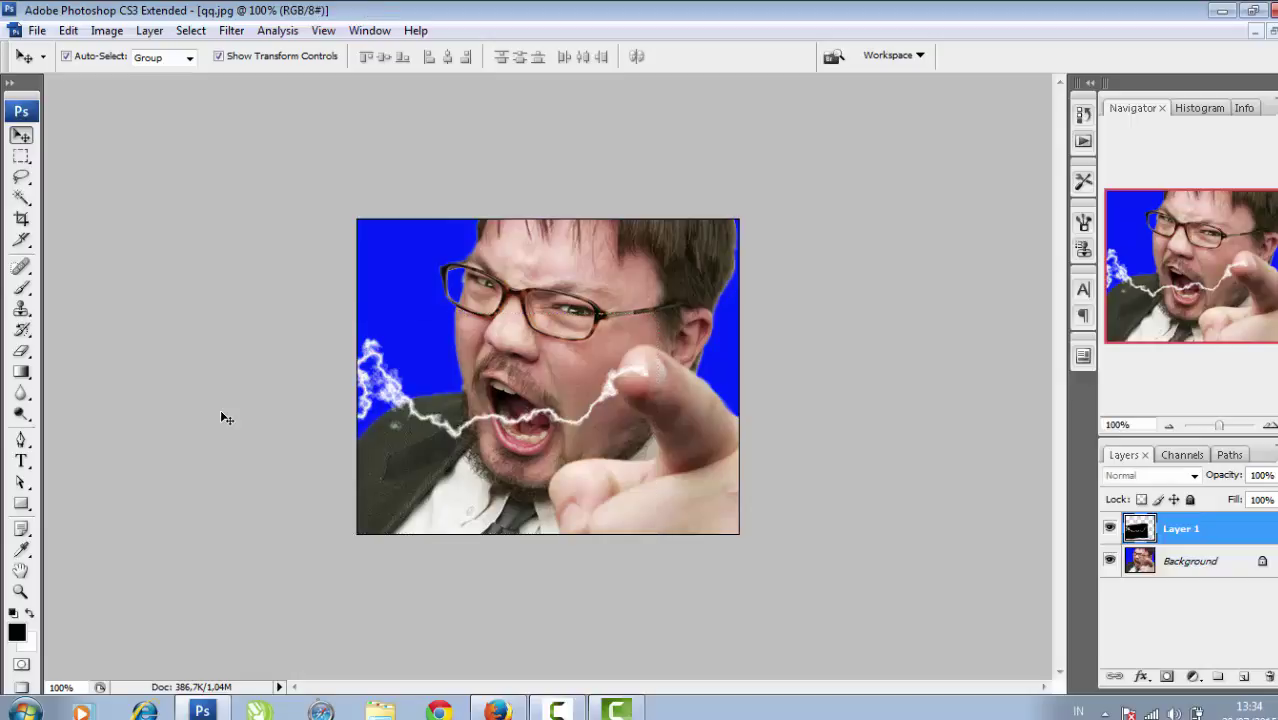
pyautogui.doubleClick(1197, 529)
pyautogui.press('Return')
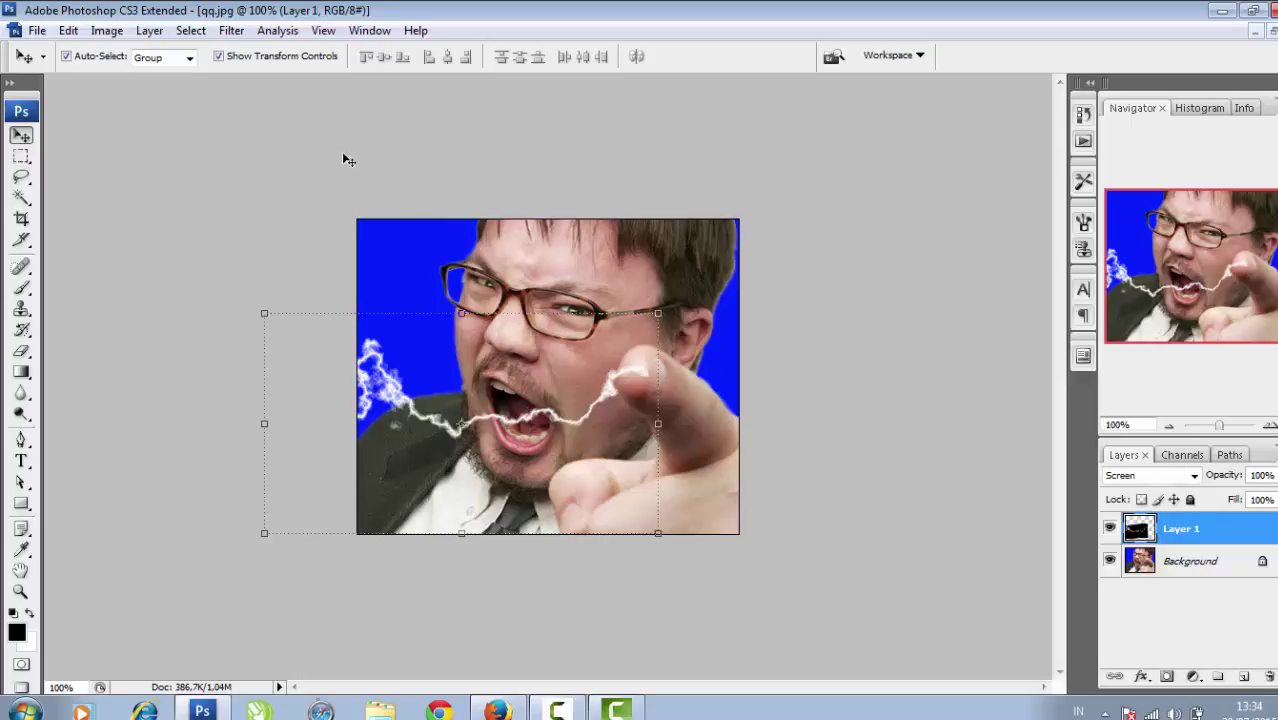
pyautogui.click(107, 30)
pyautogui.moveTo(136, 79)
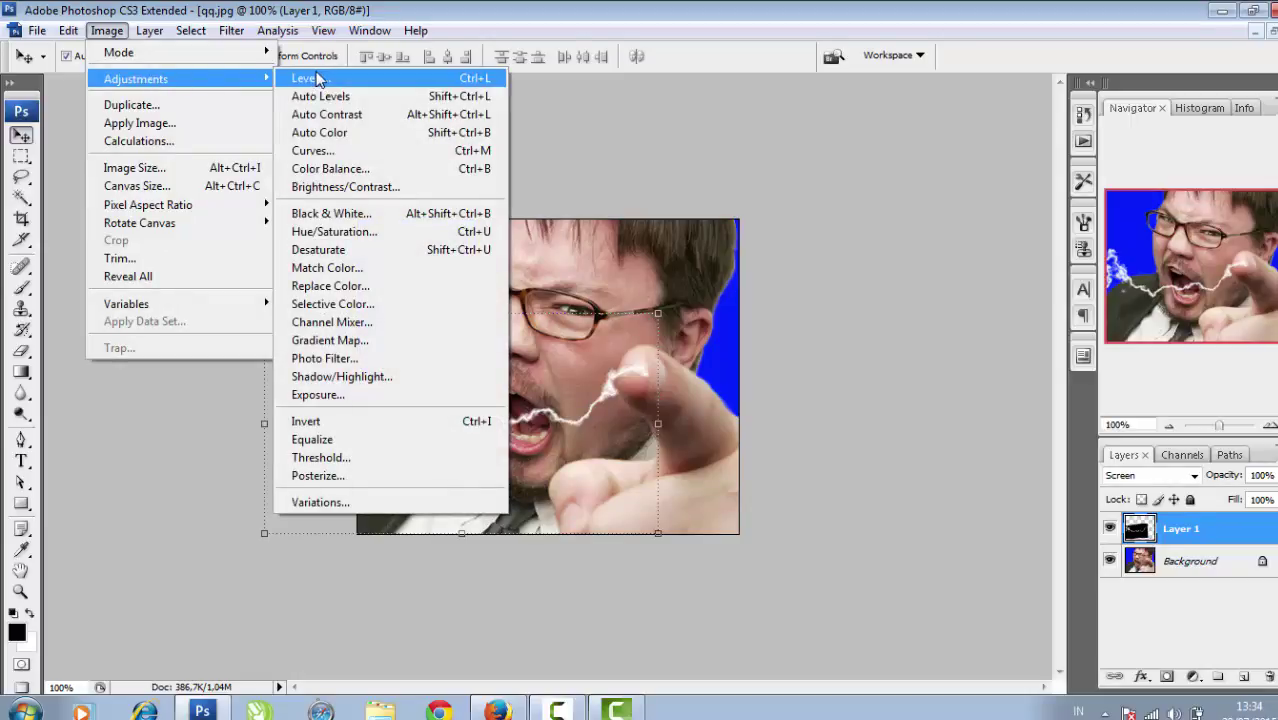
# Step: Apply Hue/Saturation of Hue +59, Saturation +41, Lightness +8 to the lightning layer
pyautogui.click(381, 236)
pyautogui.moveTo(930, 196); pyautogui.dragTo(953, 197)
pyautogui.moveTo(929, 247); pyautogui.dragTo(949, 247)
pyautogui.moveTo(930, 296); pyautogui.dragTo(937, 296)
pyautogui.moveTo(943, 247); pyautogui.dragTo(948, 247)
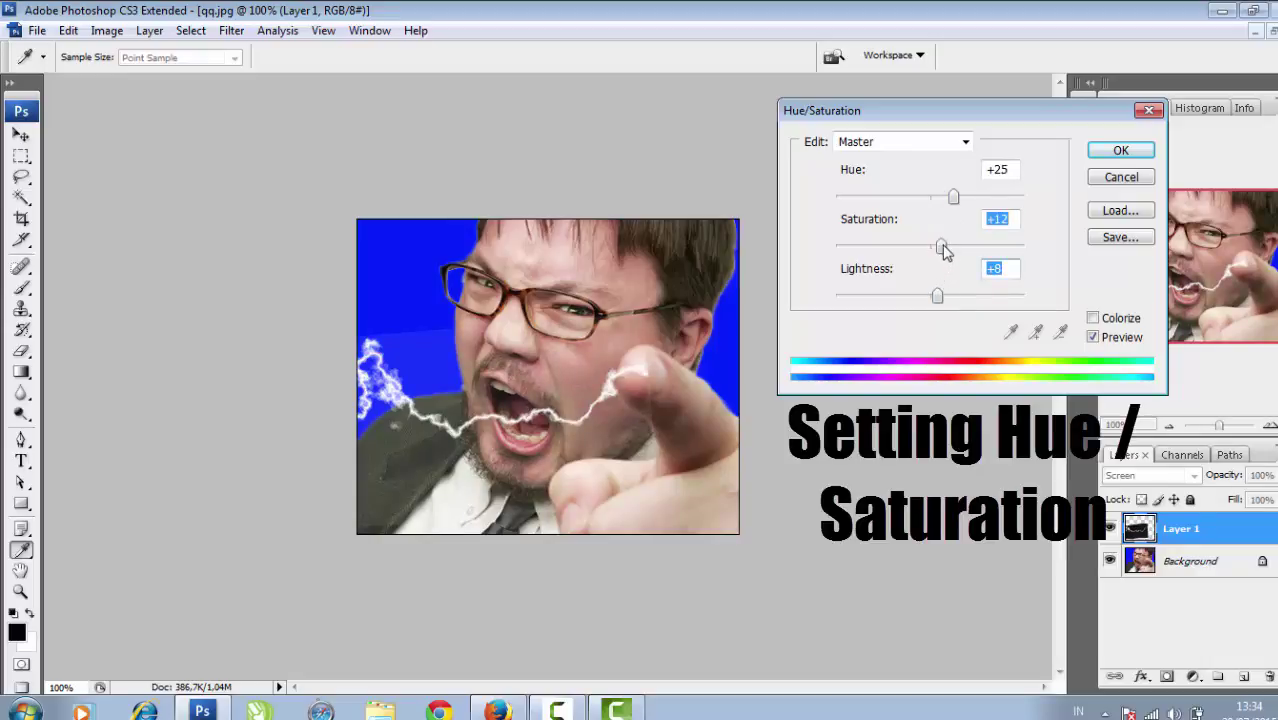
pyautogui.moveTo(953, 197); pyautogui.dragTo(962, 197)
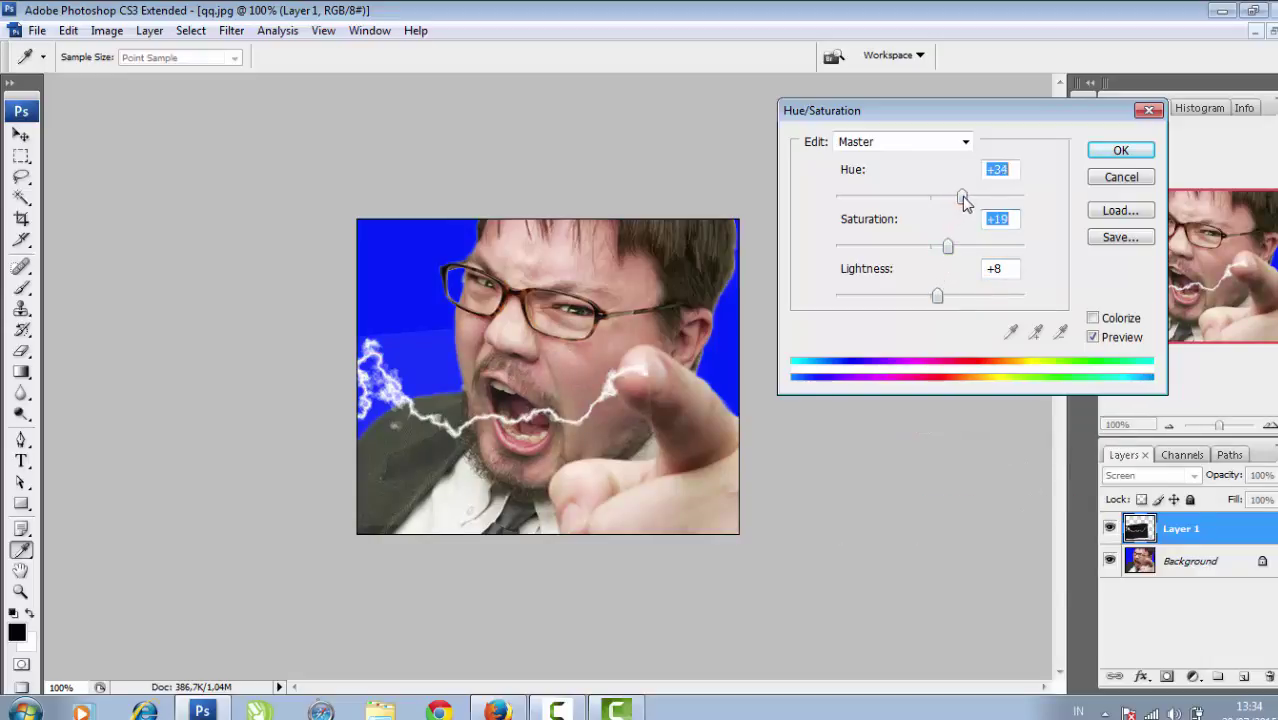
pyautogui.moveTo(948, 247); pyautogui.dragTo(968, 247)
pyautogui.moveTo(963, 198); pyautogui.dragTo(980, 197)
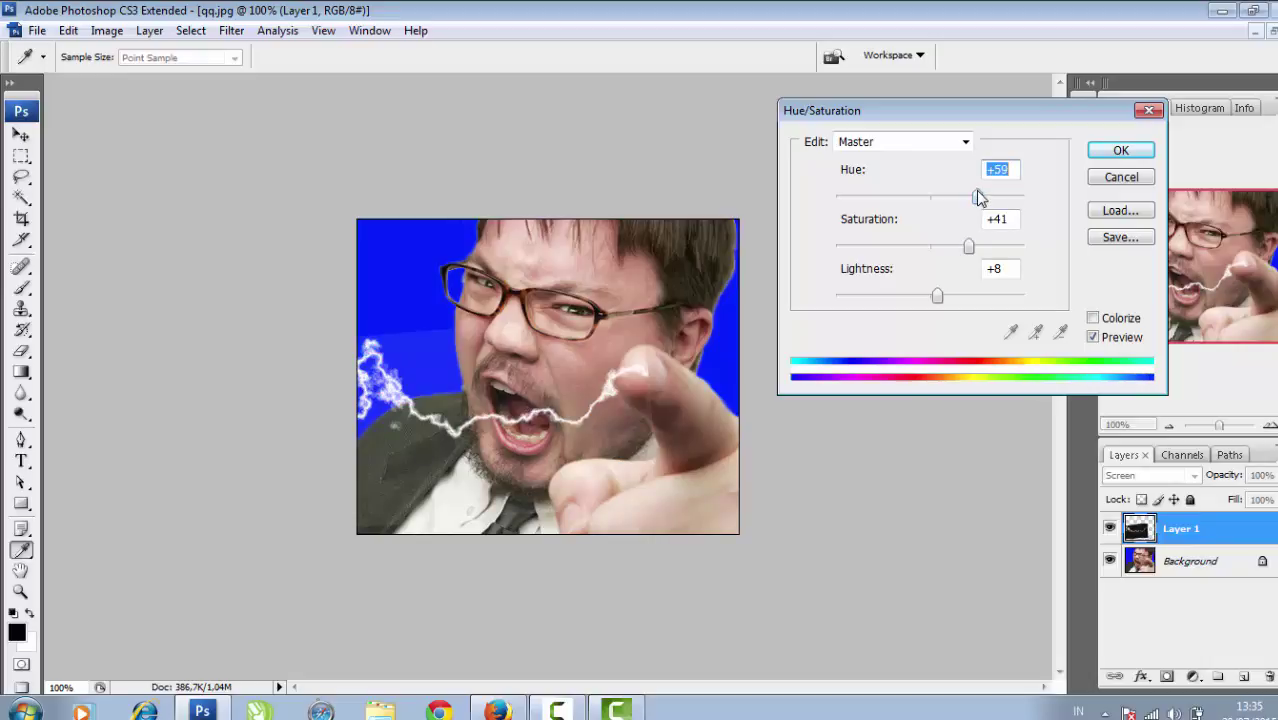
pyautogui.click(1100, 156)
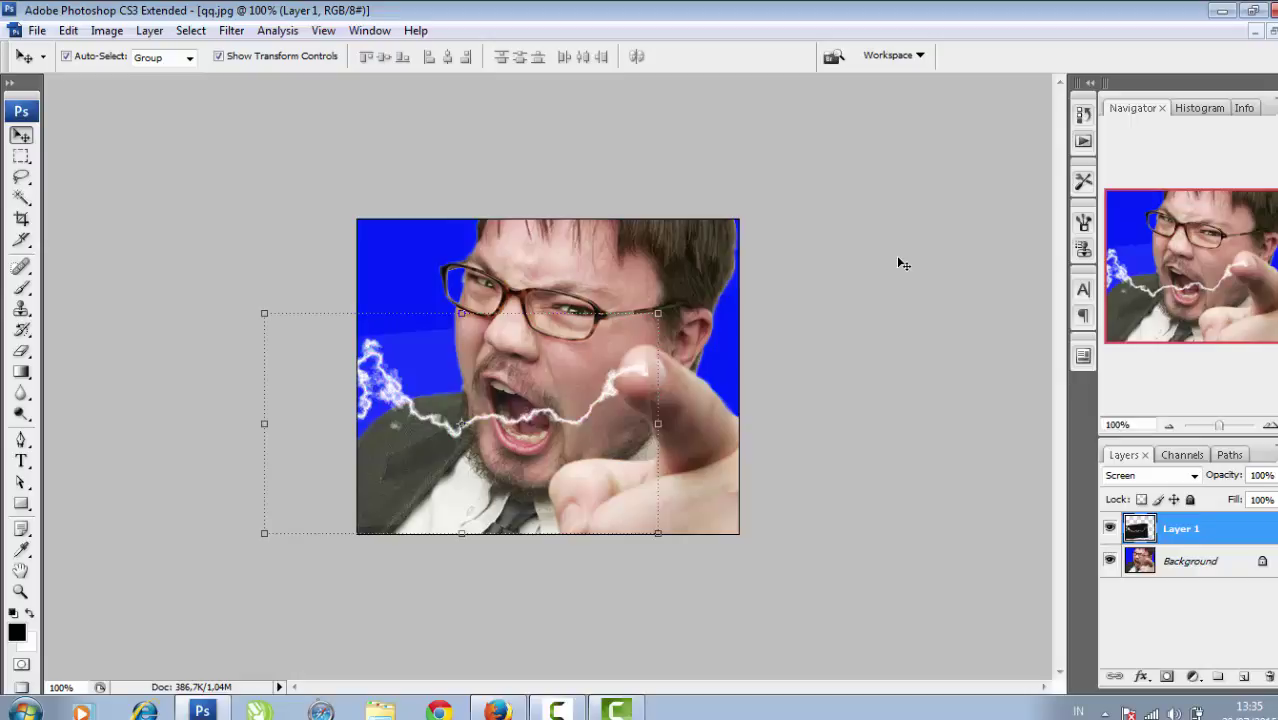
# Step: Apply Levels with black input 31 to the lightning layer, then deselect it to view
pyautogui.click(107, 30)
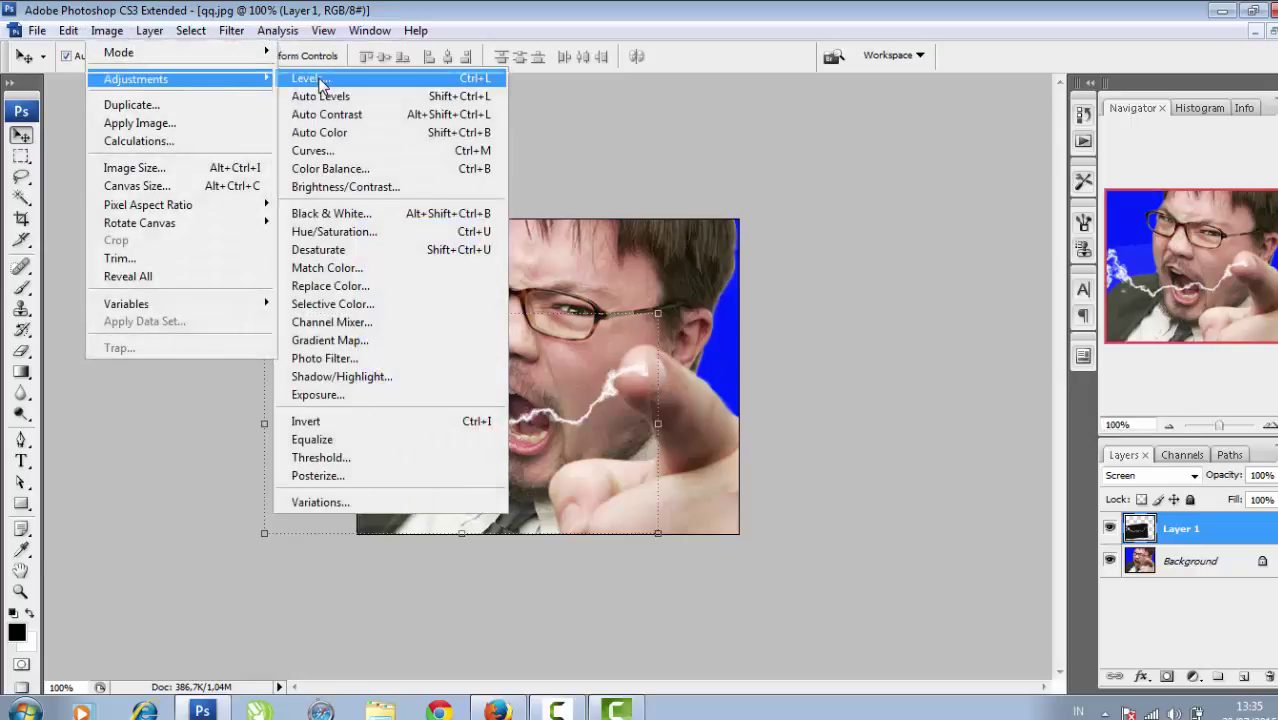
pyautogui.click(300, 80)
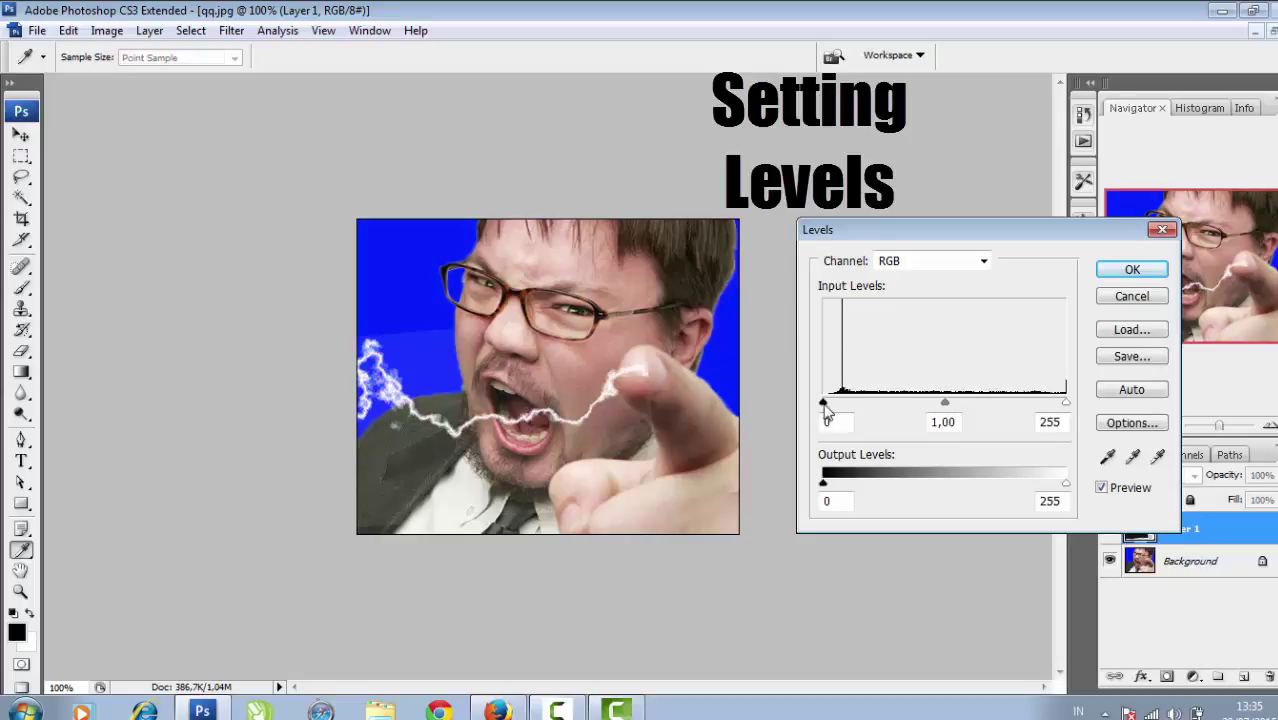
pyautogui.moveTo(824, 402); pyautogui.dragTo(855, 403)
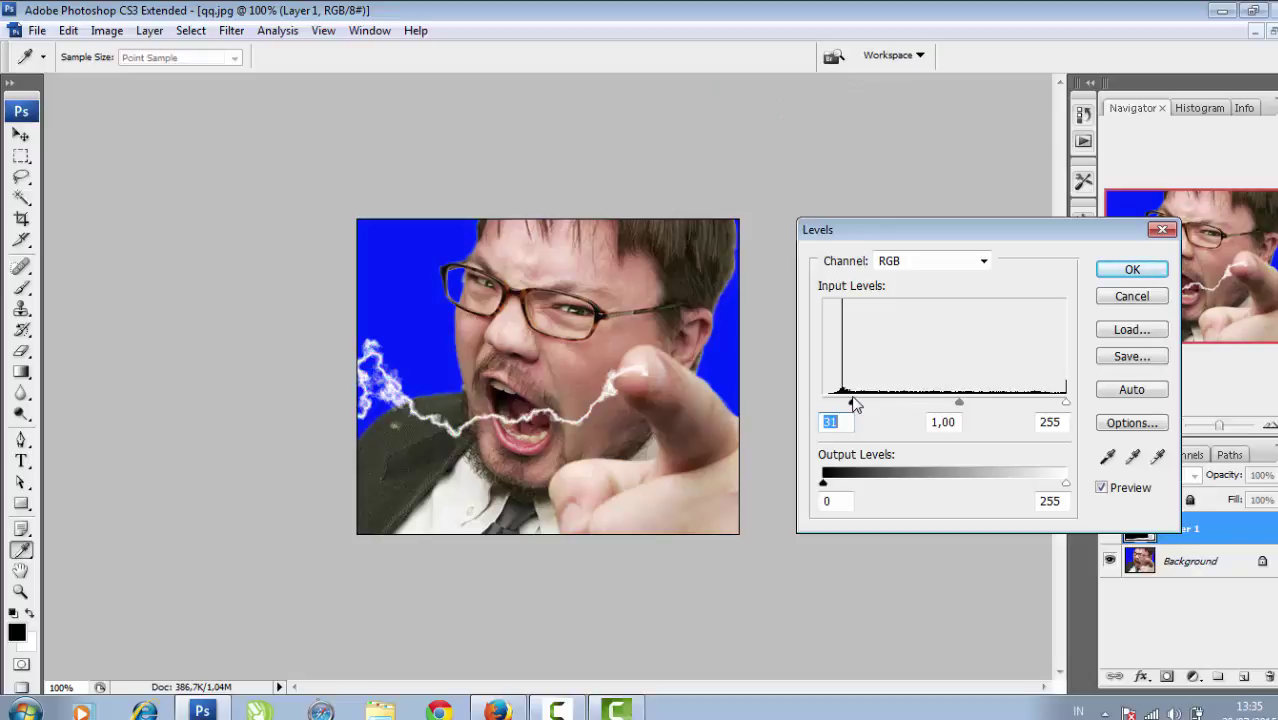
pyautogui.click(1132, 270)
pyautogui.press('v')
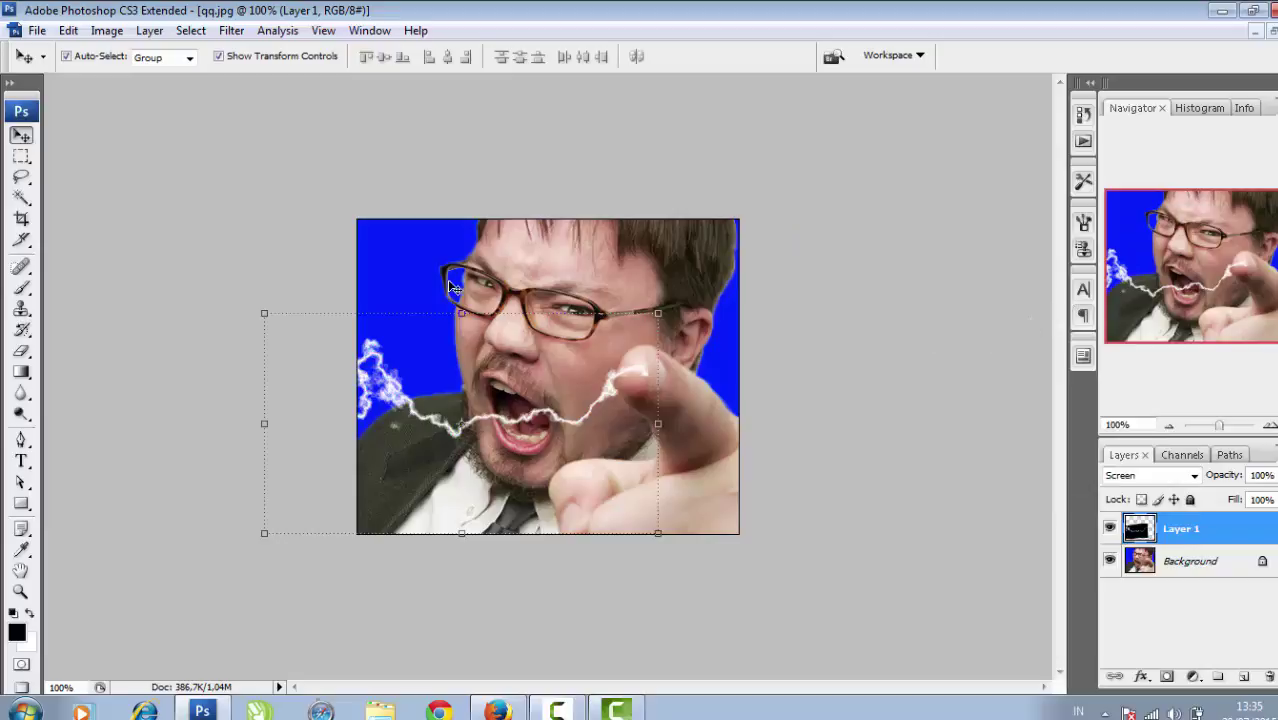
pyautogui.click(811, 525)
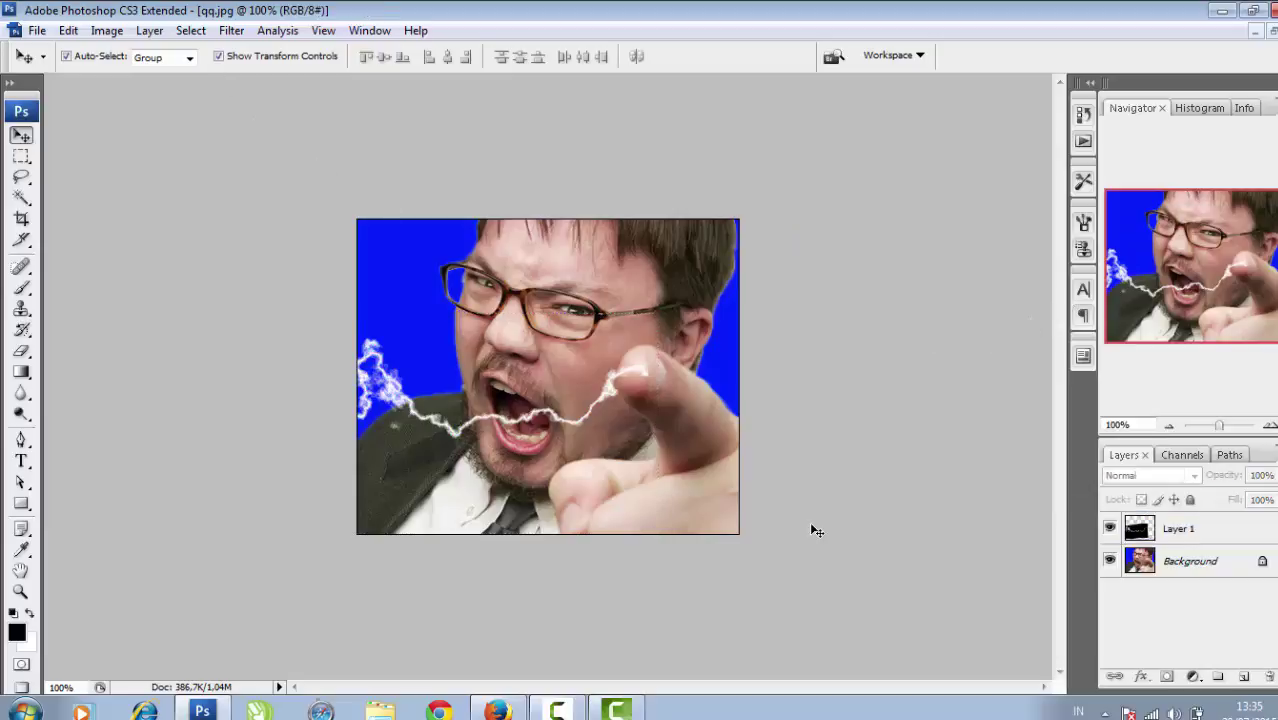